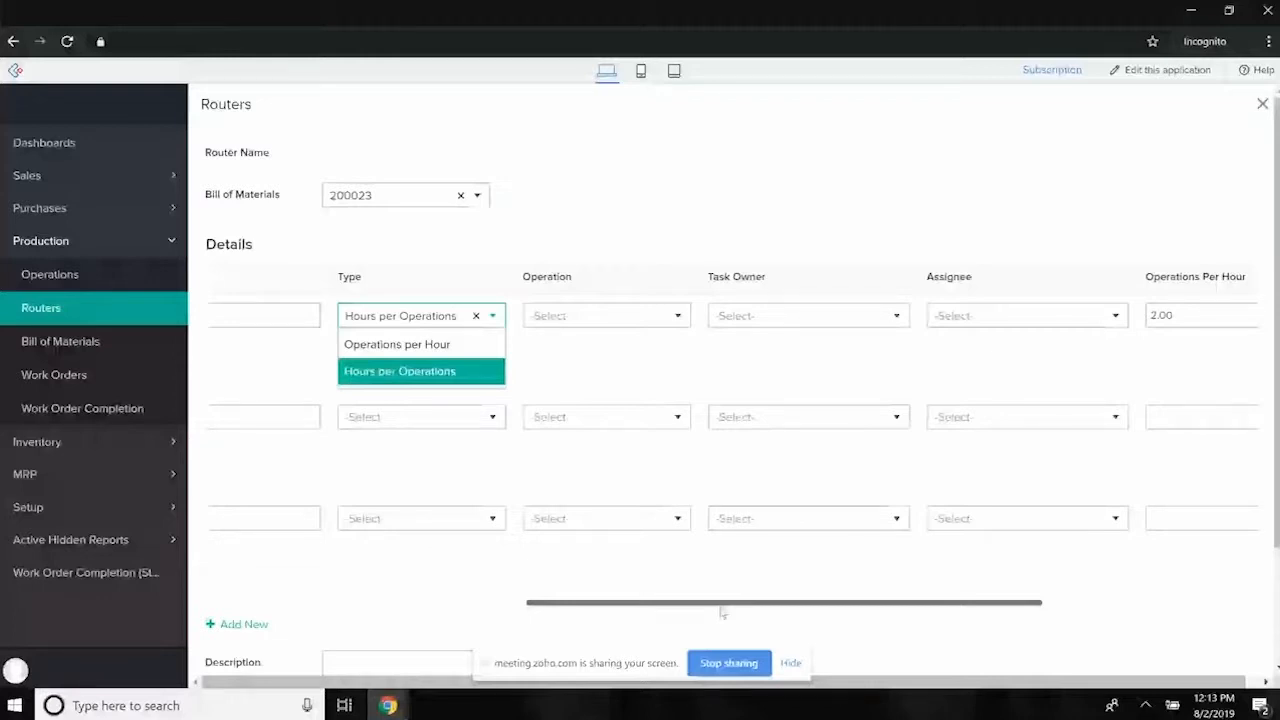
- Review the router's Details table across all columns, including the Type and Operation choices for step 1
drag(734, 604, 452, 624)
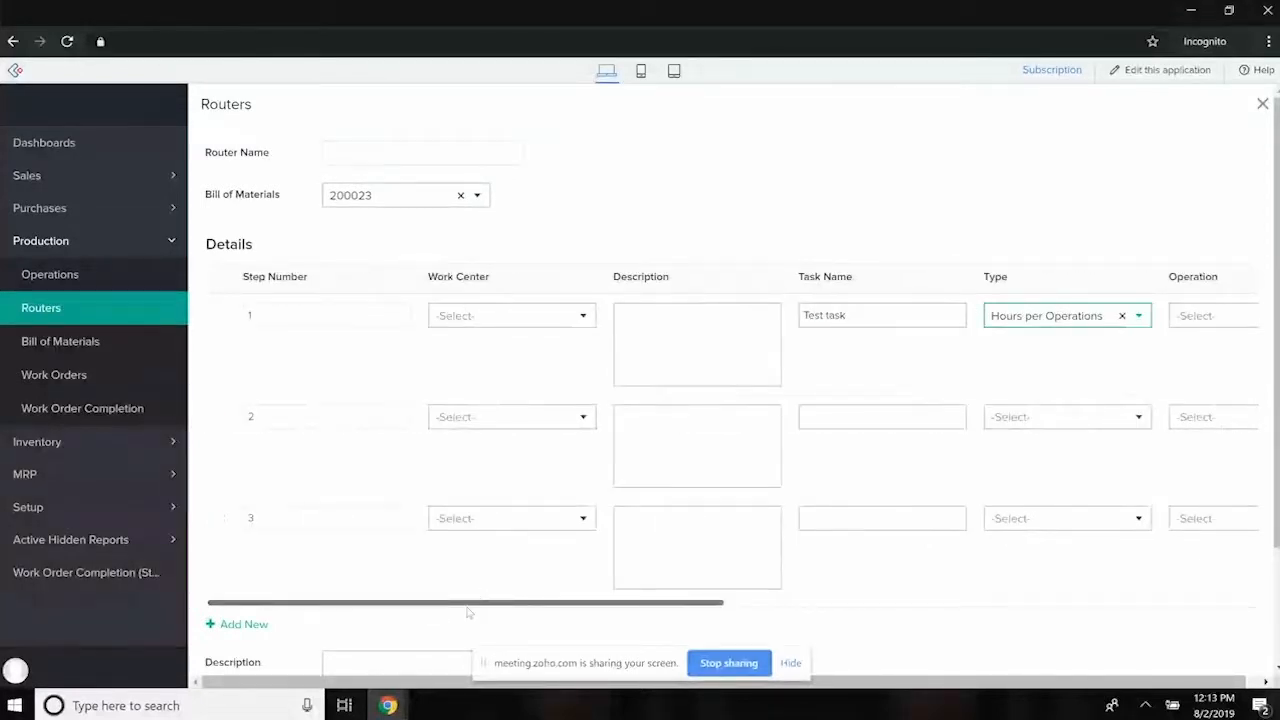
drag(443, 604, 680, 620)
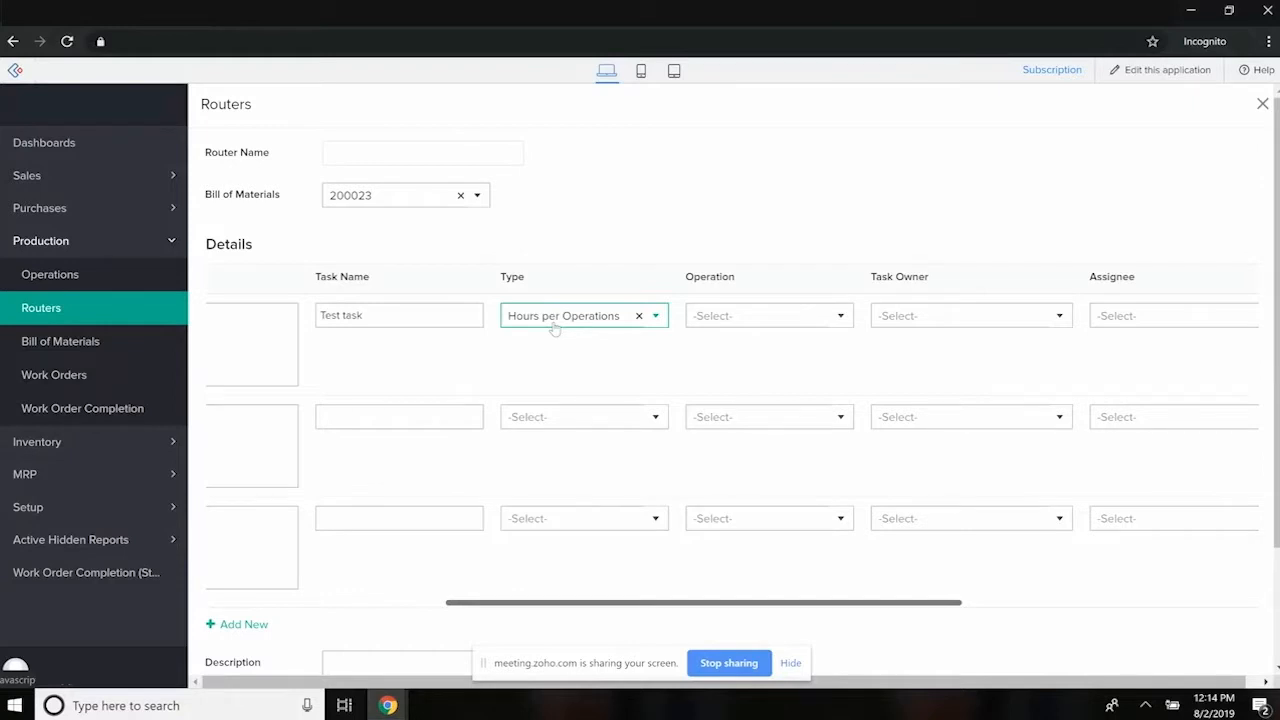
click(590, 316)
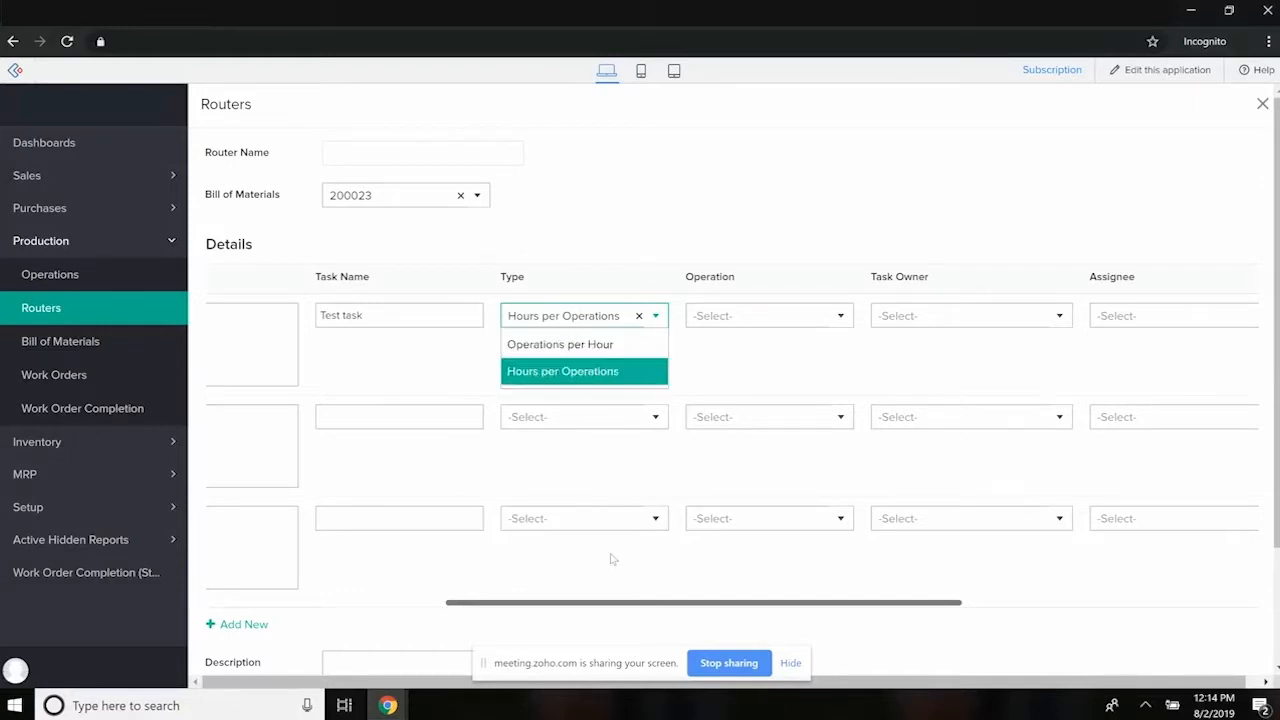
drag(664, 604, 751, 608)
click(587, 318)
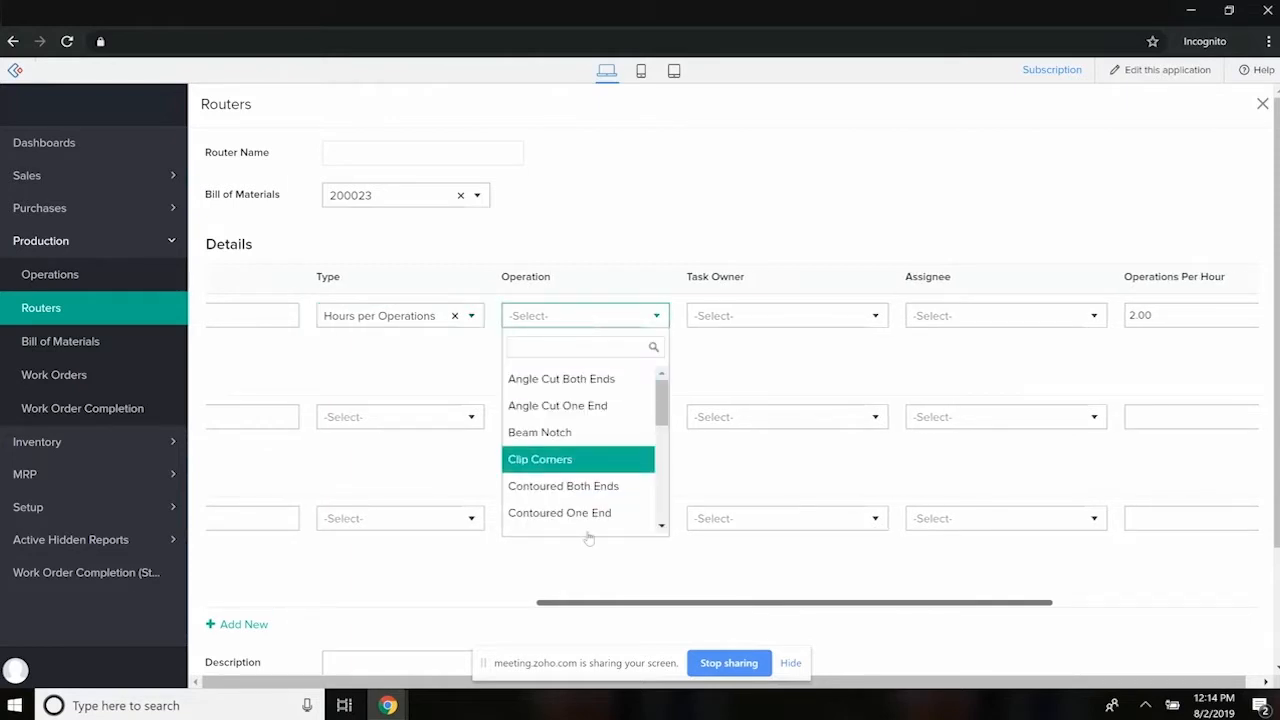
click(776, 378)
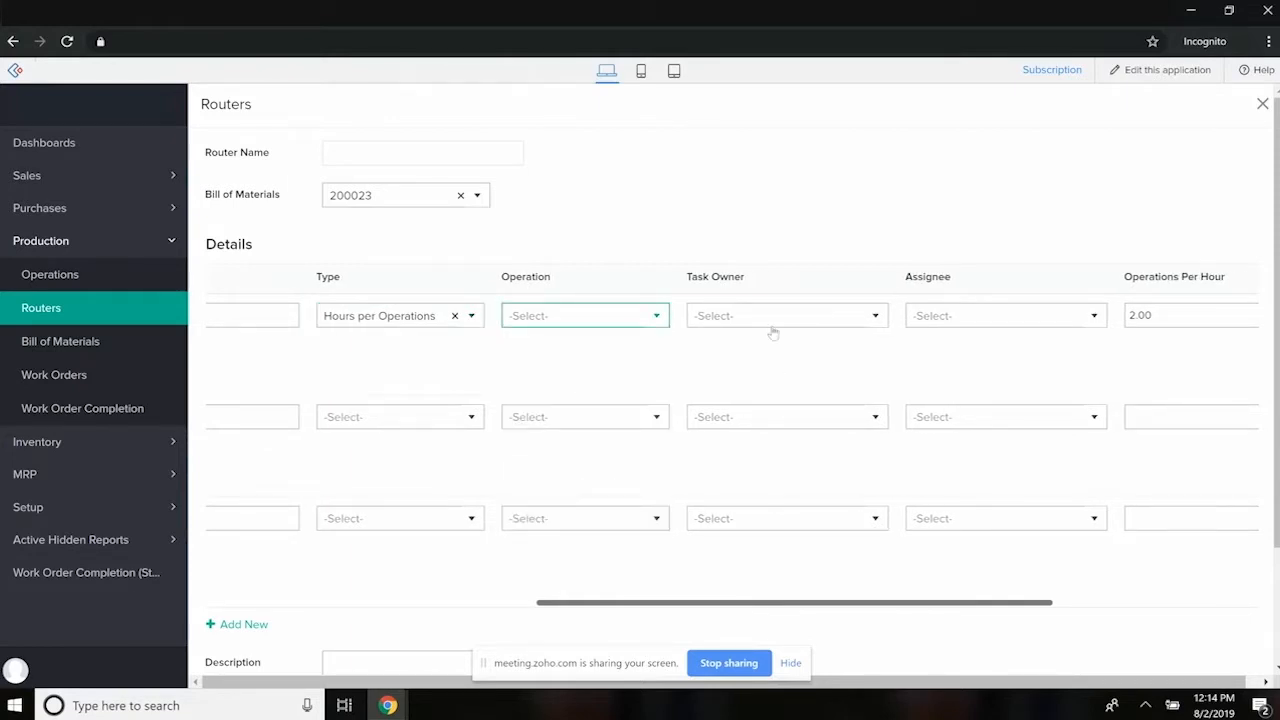
drag(798, 603, 997, 517)
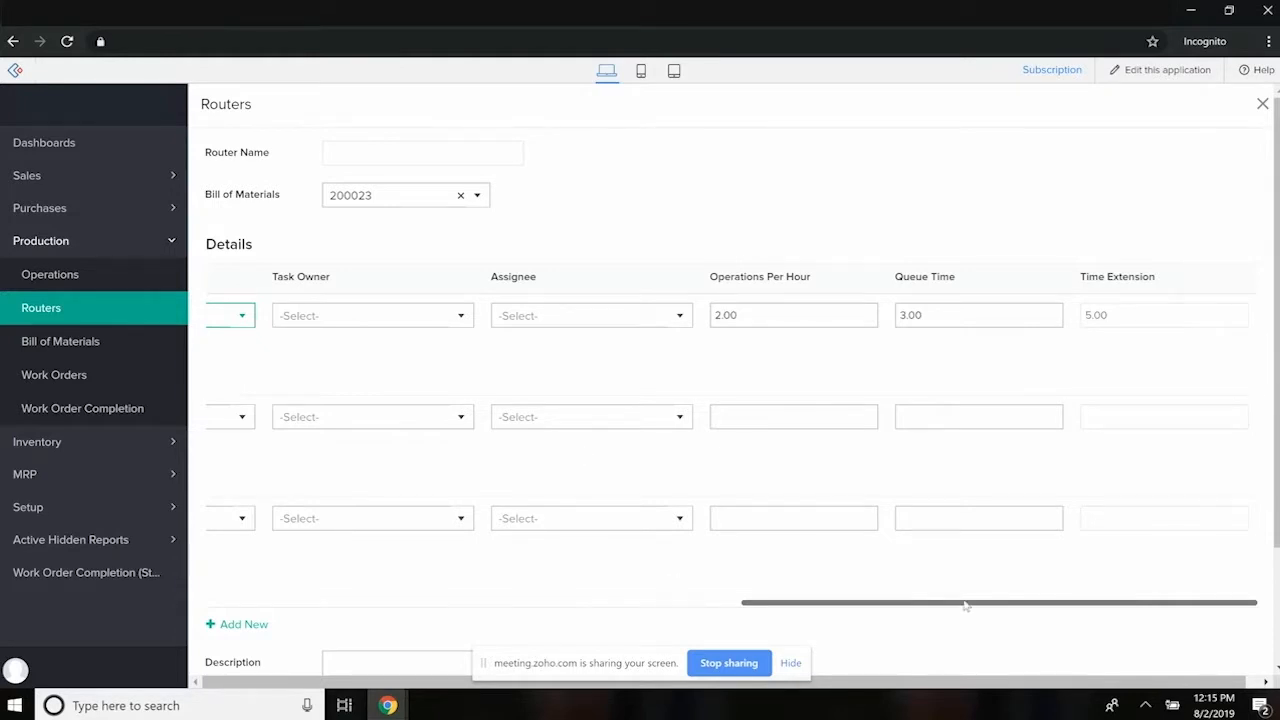
drag(965, 605, 366, 583)
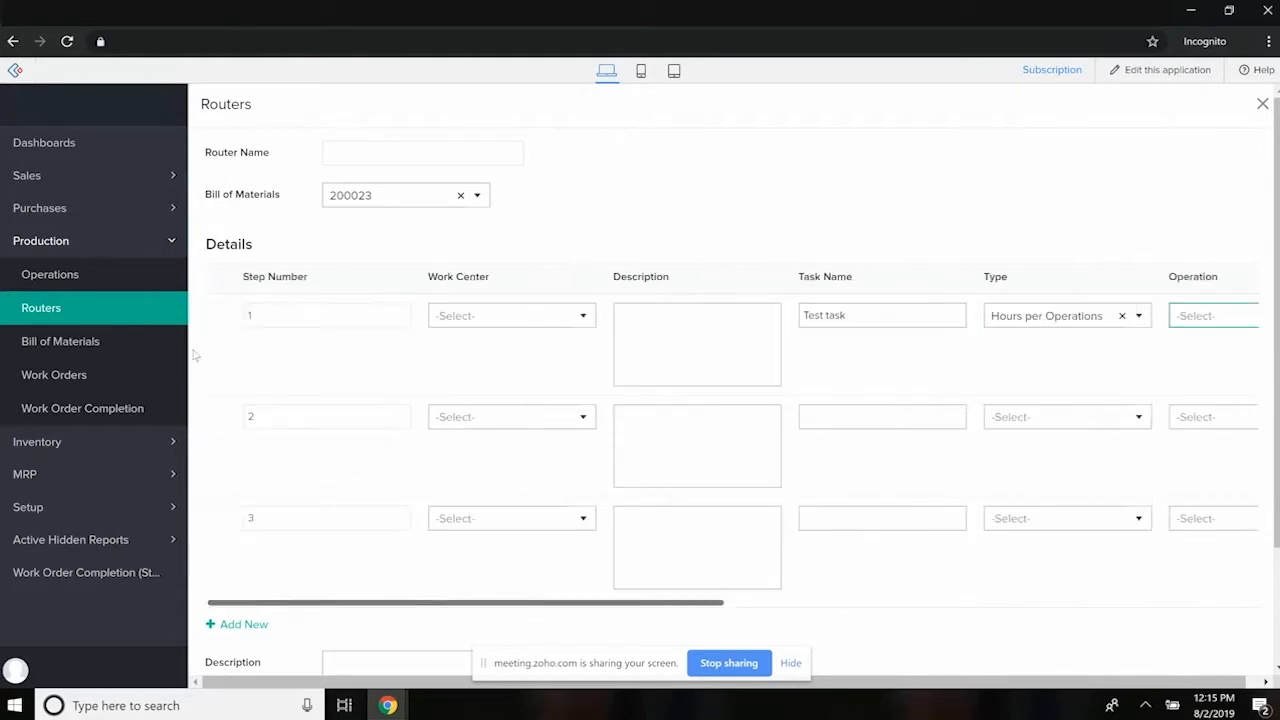
scroll(340, 457, down, 2)
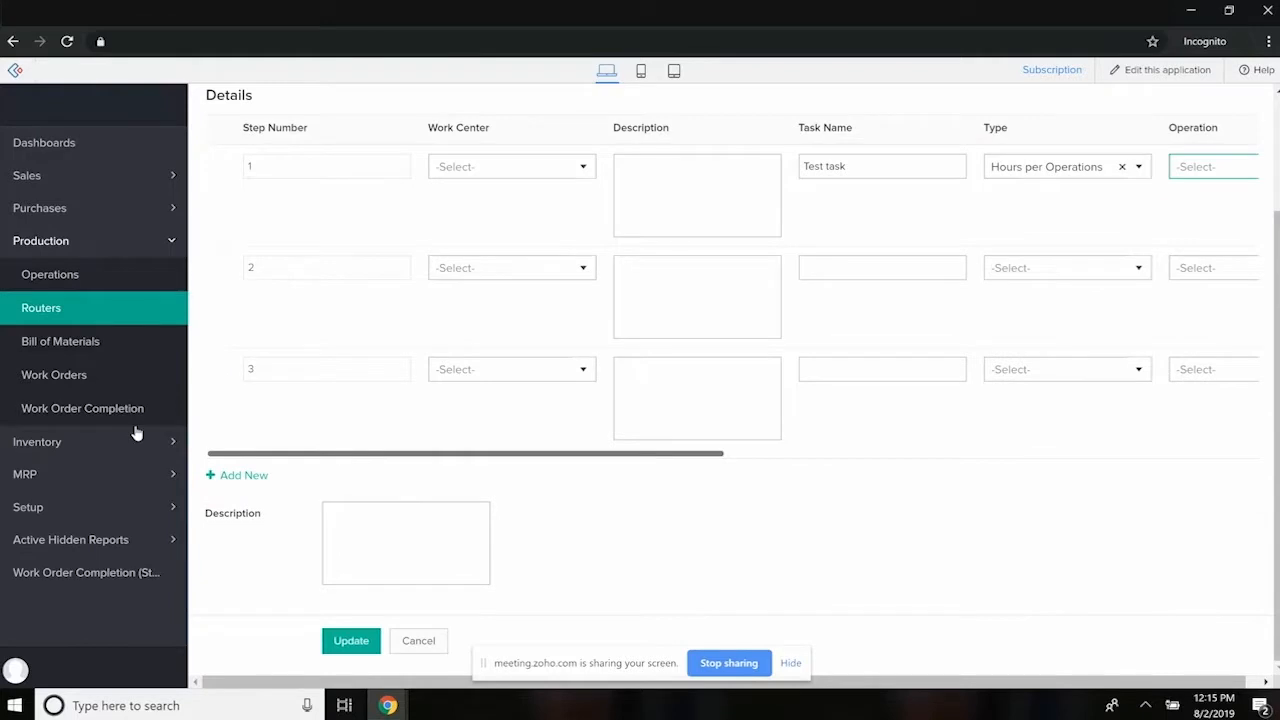
- Open bill of materials 200023 for editing and review its header fields, Details and Hardware Materials sections
click(80, 345)
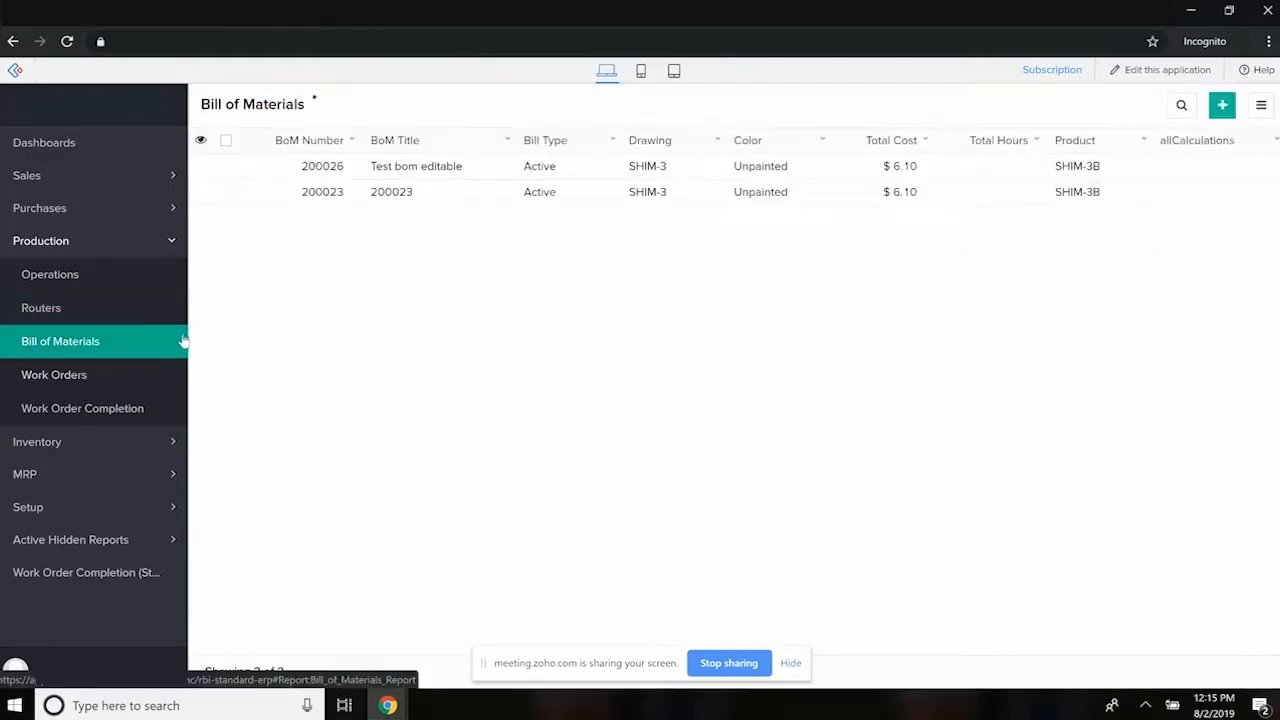
click(202, 192)
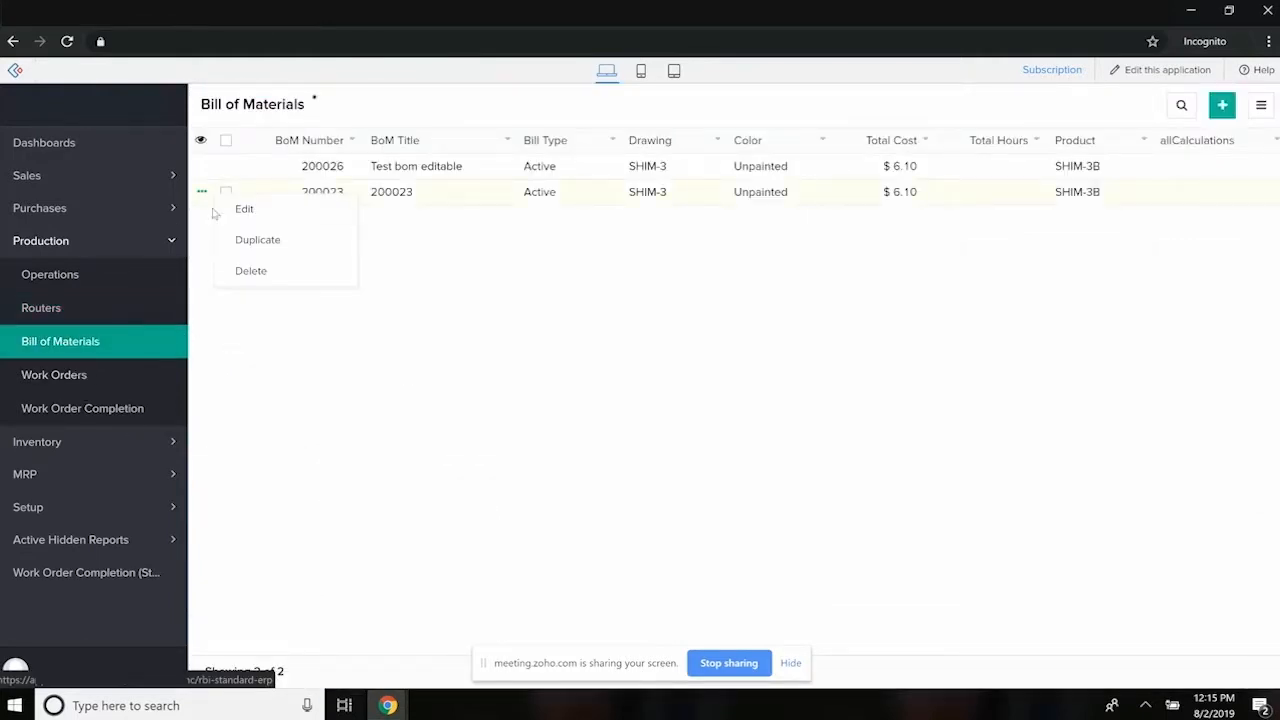
click(228, 243)
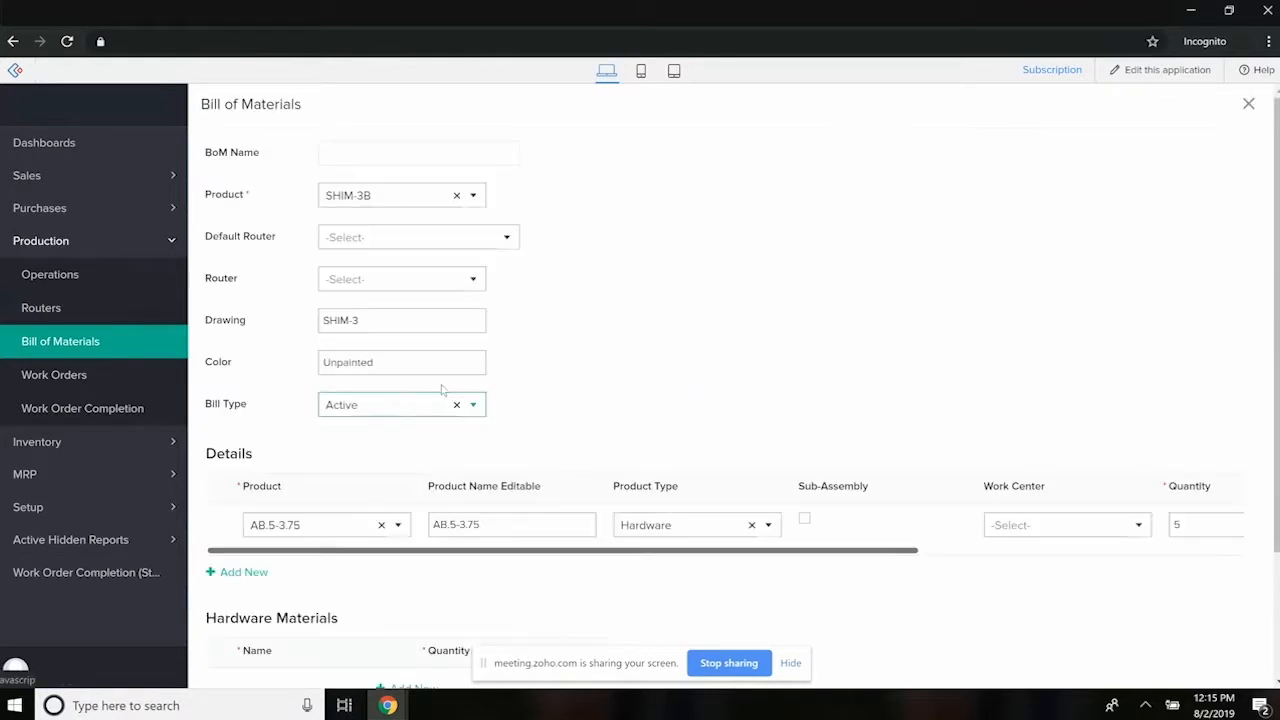
scroll(430, 402, down, 2)
scroll(550, 400, up, 2)
scroll(543, 452, up, 1)
scroll(229, 489, down, 2)
scroll(398, 183, up, 2)
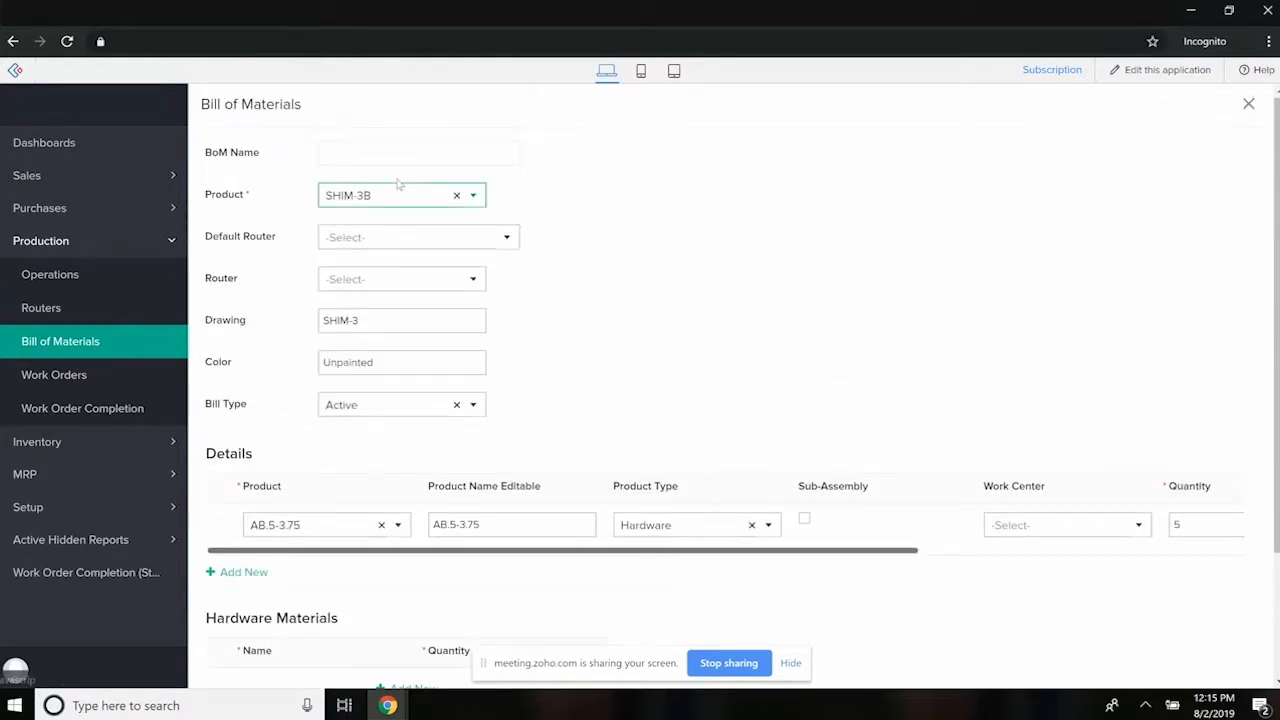
scroll(332, 454, down, 2)
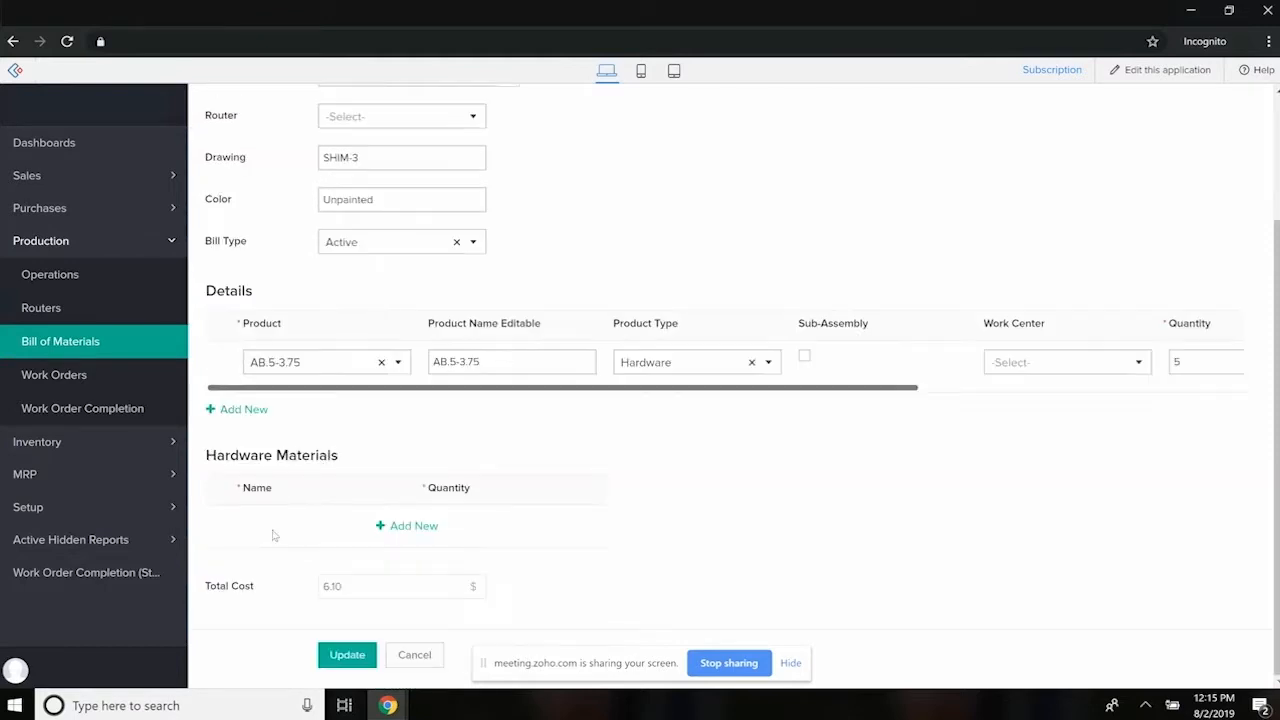
- Add three blank product rows to the Details table of the bill of materials
click(250, 411)
click(244, 453)
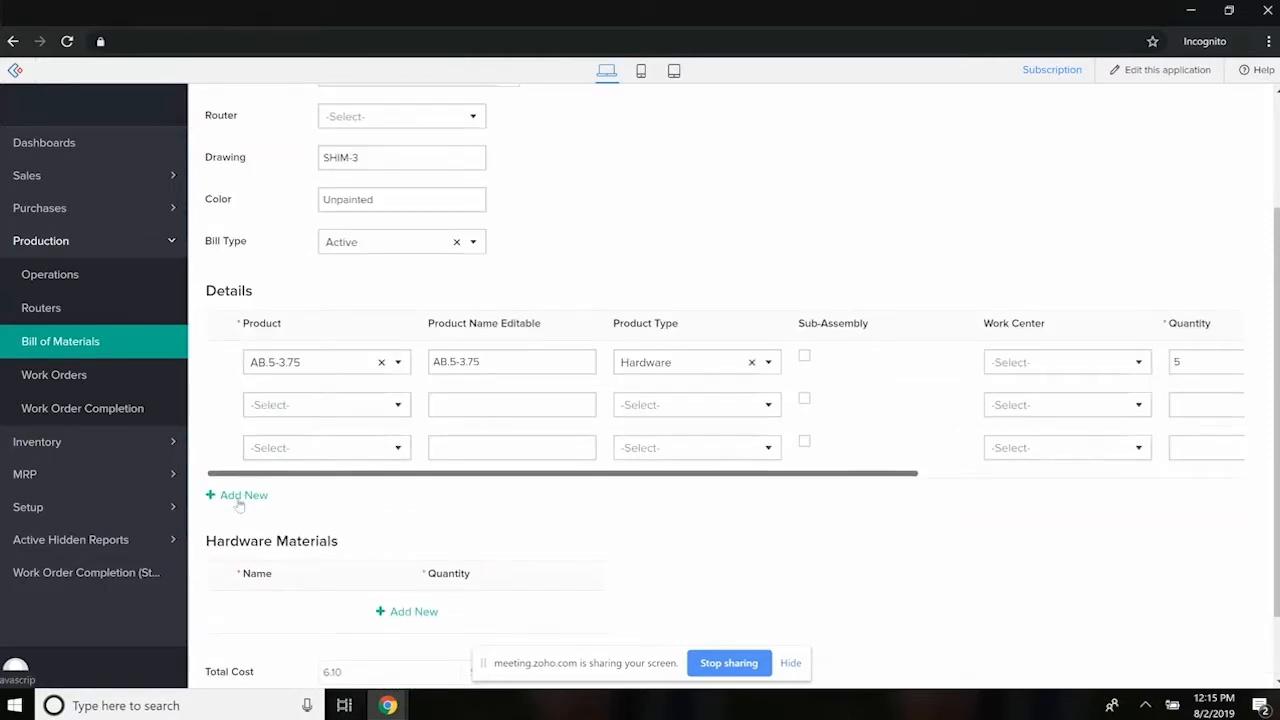
click(242, 499)
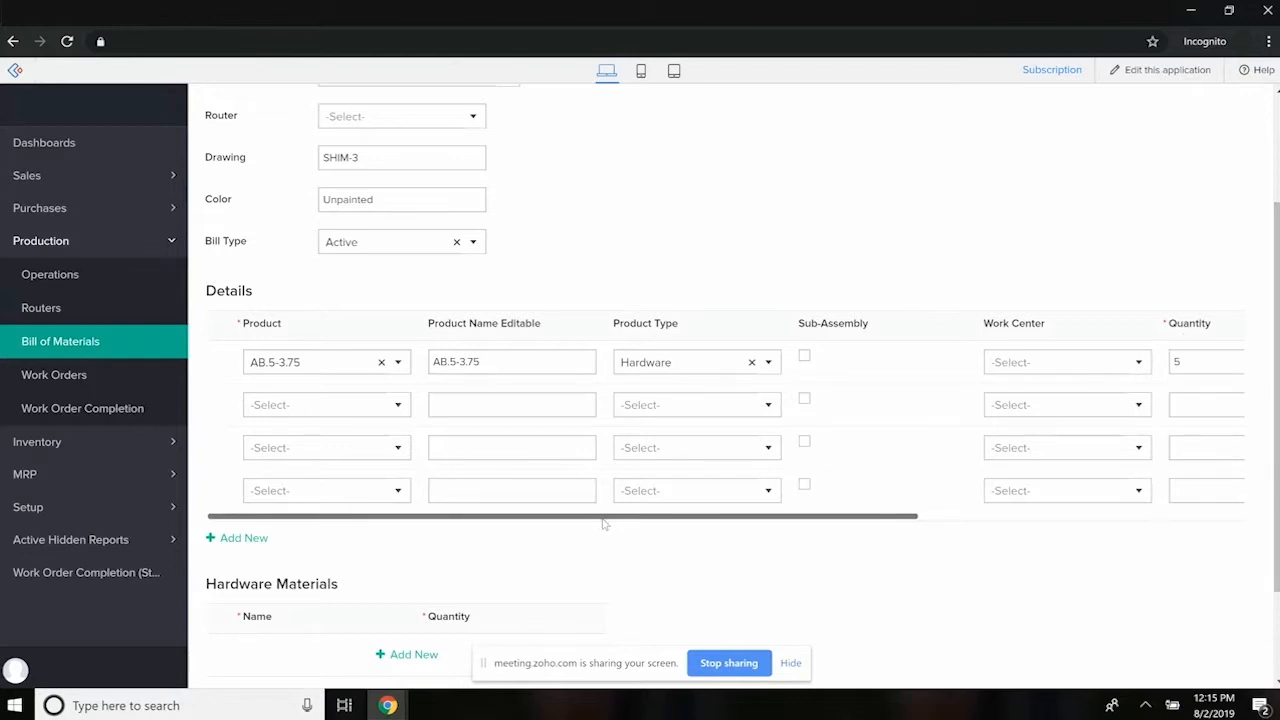
- Open the SHIM-3A work order dated 06/03/2019 for editing
click(60, 307)
click(75, 386)
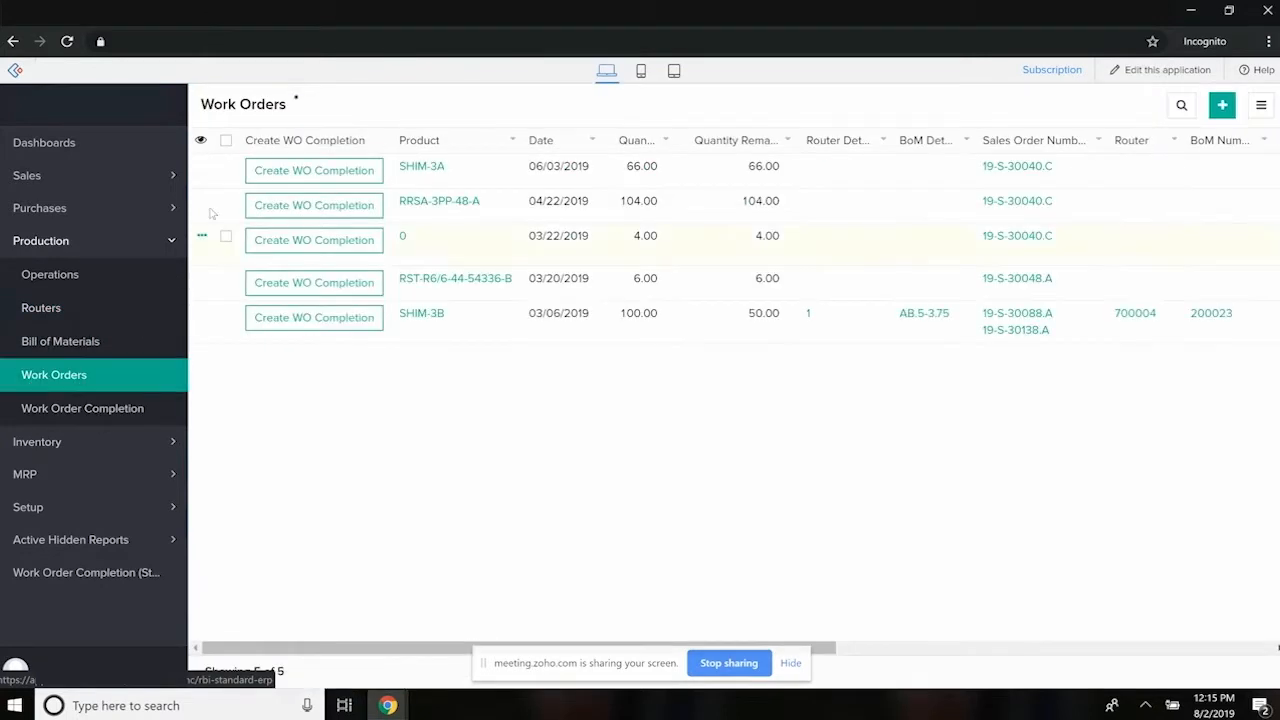
click(202, 167)
click(221, 205)
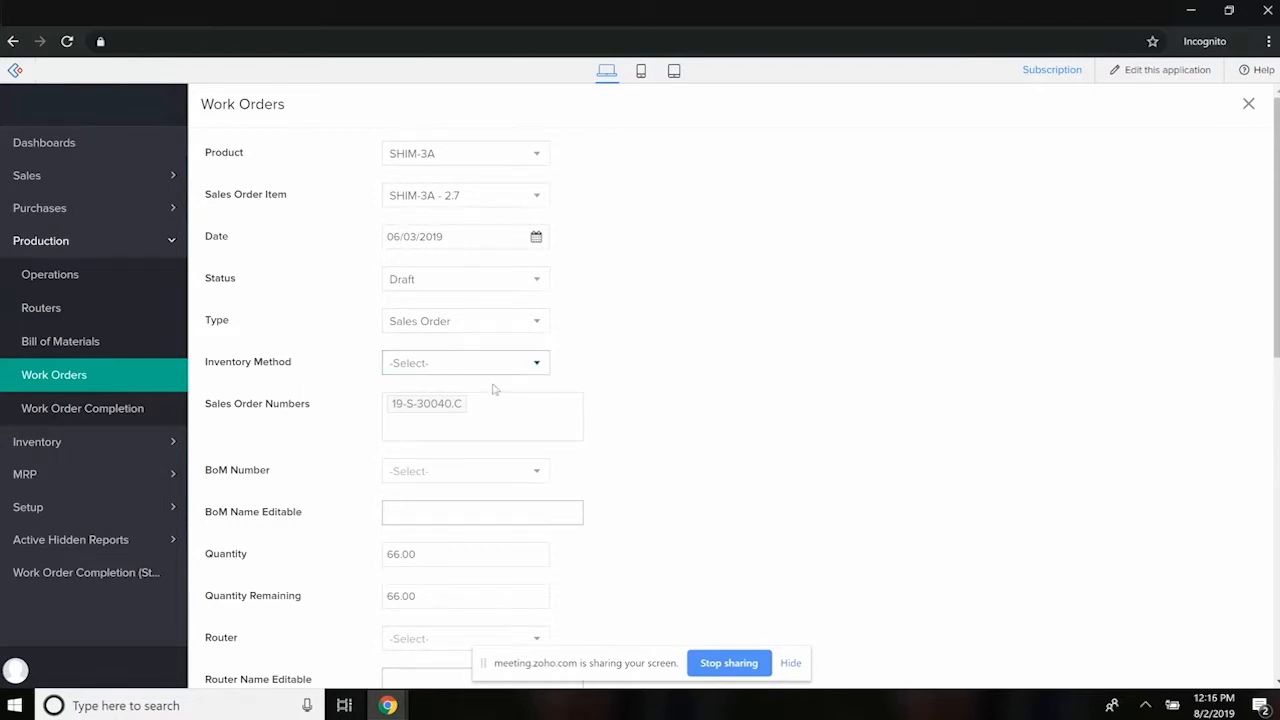
- Examine the work order's BoM Name Editable, Router Name Editable and Item Image fields, and its Router Details and BoM Details sections
scroll(503, 423, down, 3)
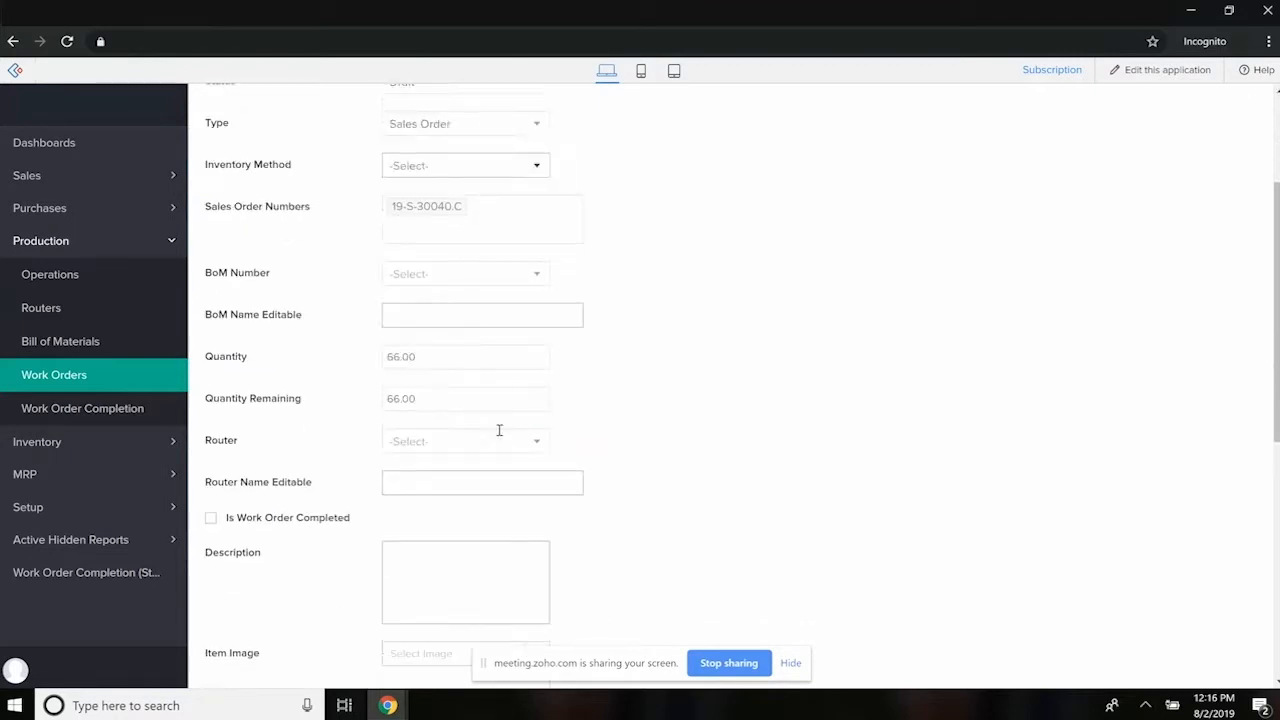
scroll(499, 430, down, 1)
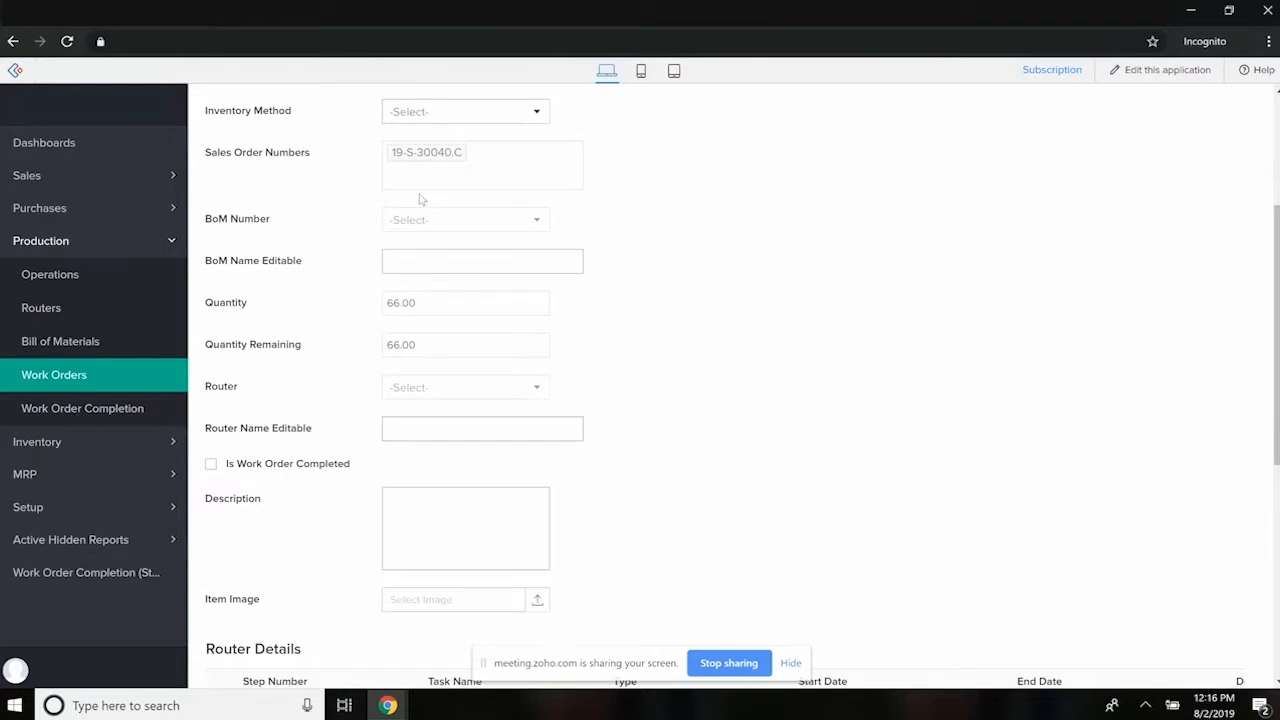
click(444, 261)
drag(296, 261, 221, 318)
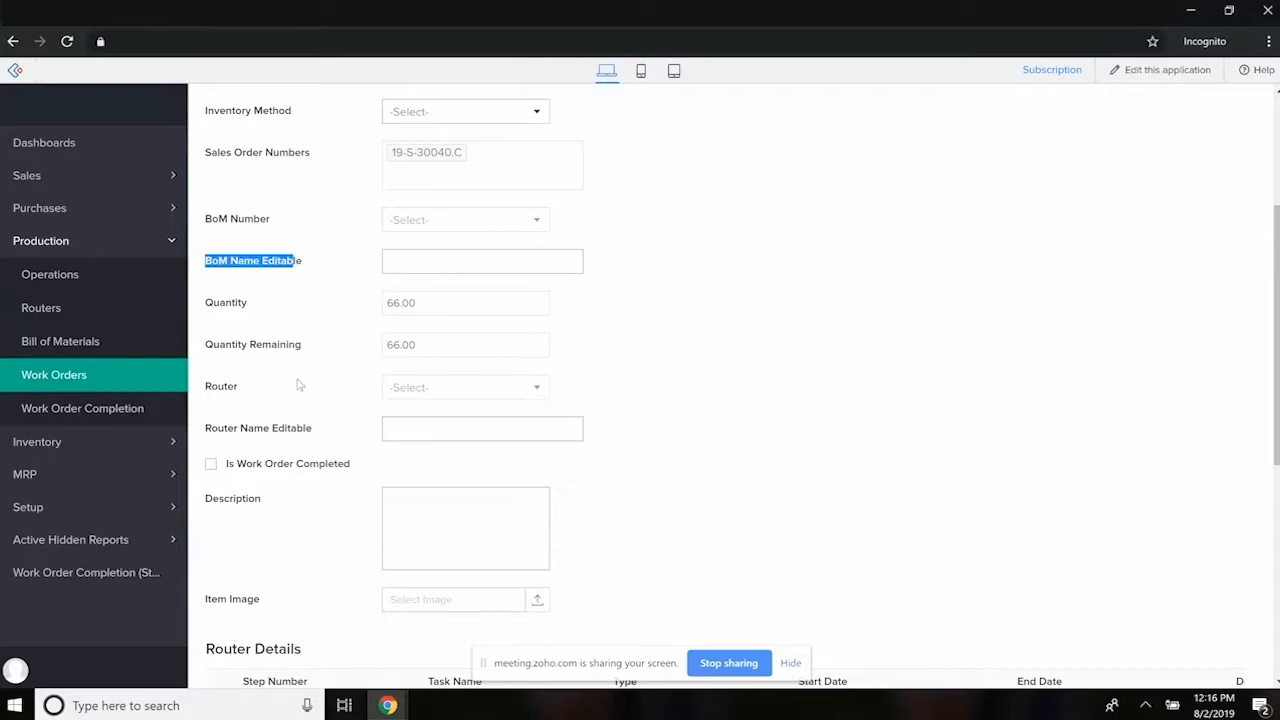
scroll(298, 400, down, 1)
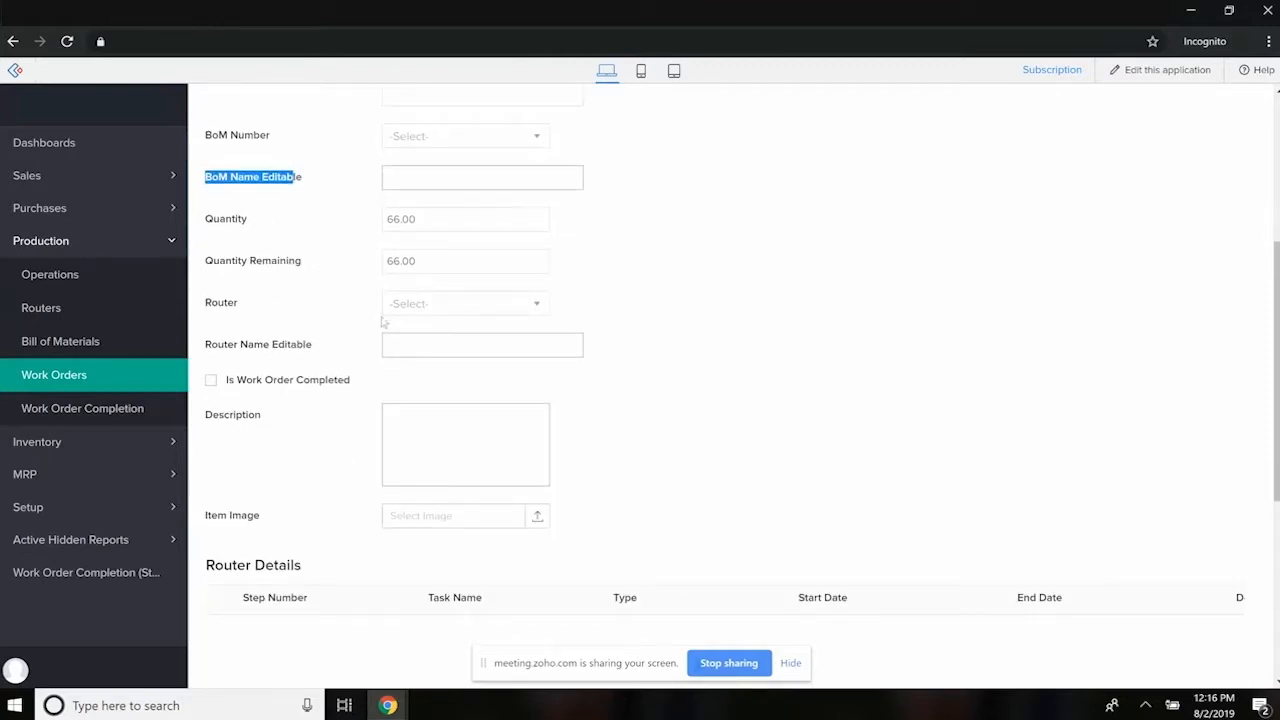
click(459, 349)
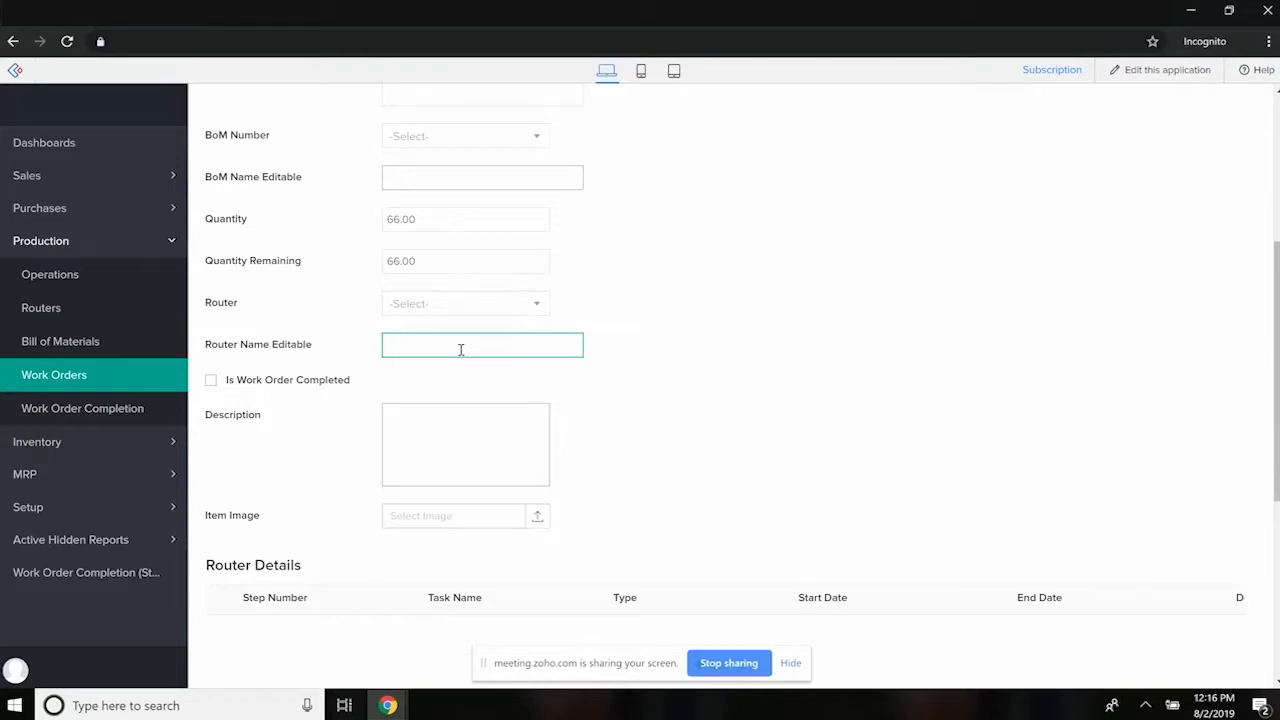
scroll(420, 511, down, 1)
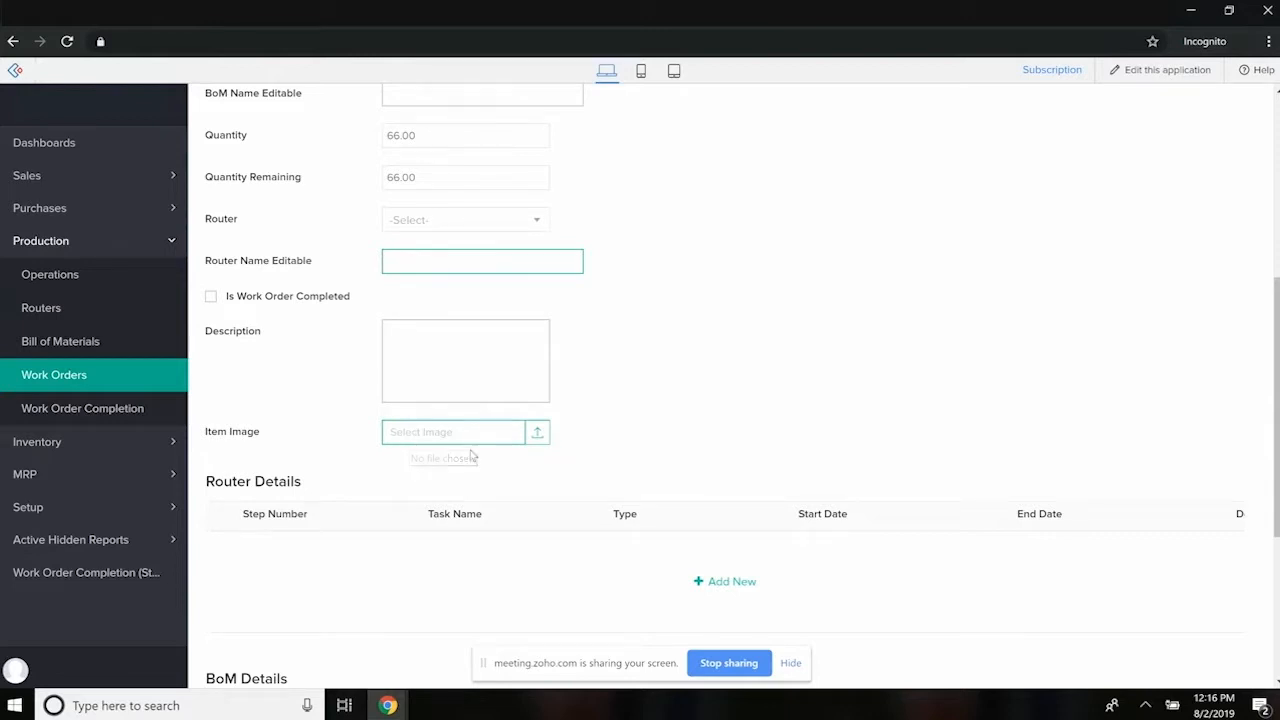
scroll(480, 435, down, 2)
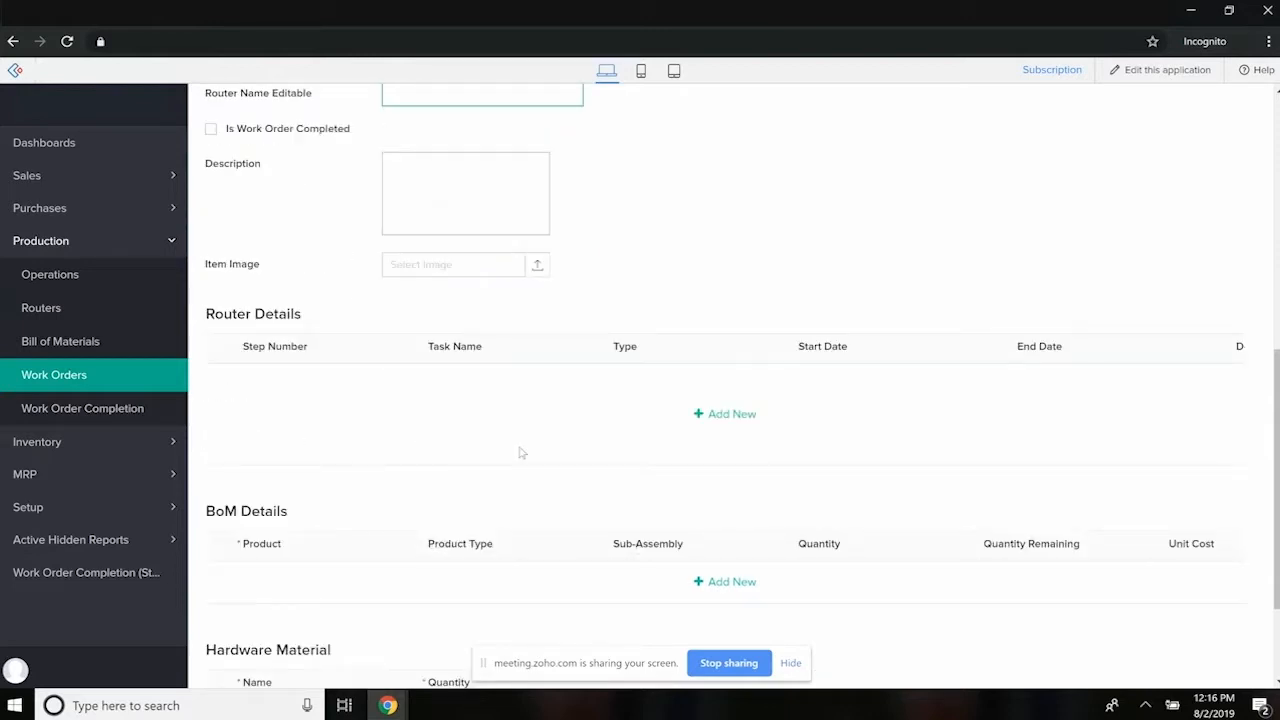
- Return to the work orders list, open the RRSA-3PP-48-A work order for editing and check its lower sections
click(75, 376)
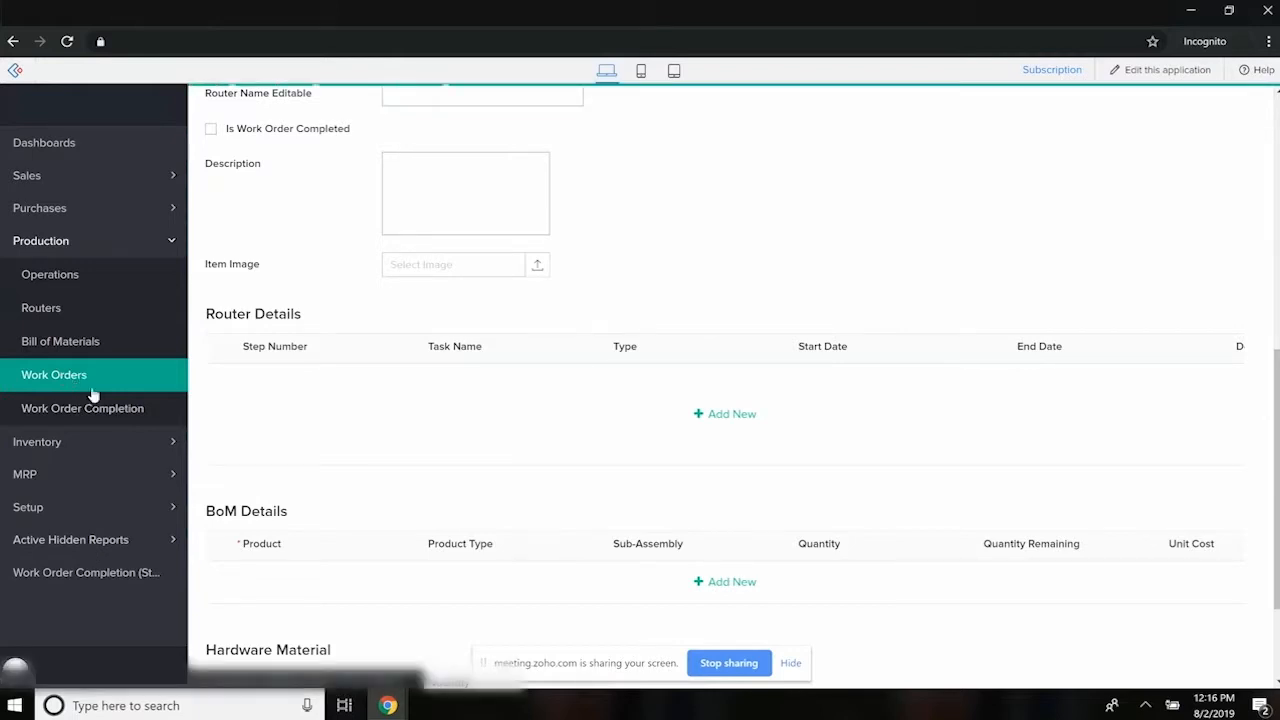
click(202, 201)
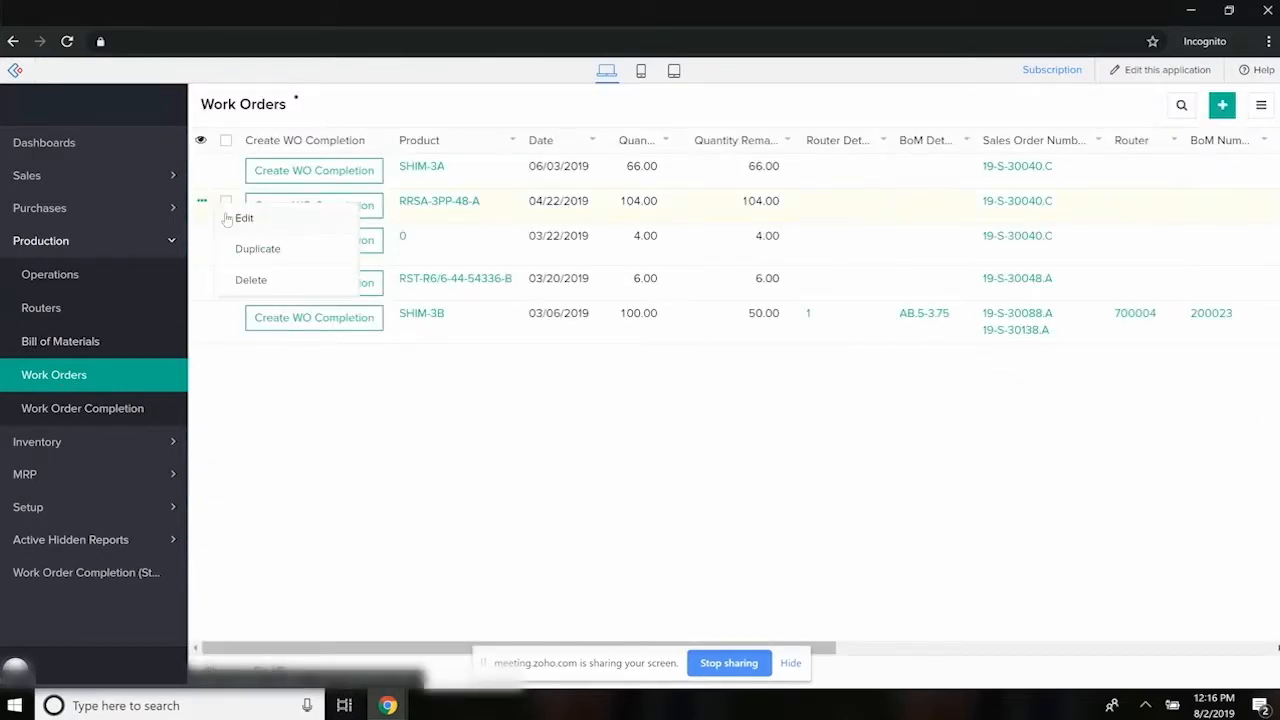
click(228, 218)
scroll(335, 420, down, 5)
scroll(325, 434, down, 3)
- Return to the work orders list, open the RST-R6/6-44-54336-B work order for editing and look through its form
click(66, 378)
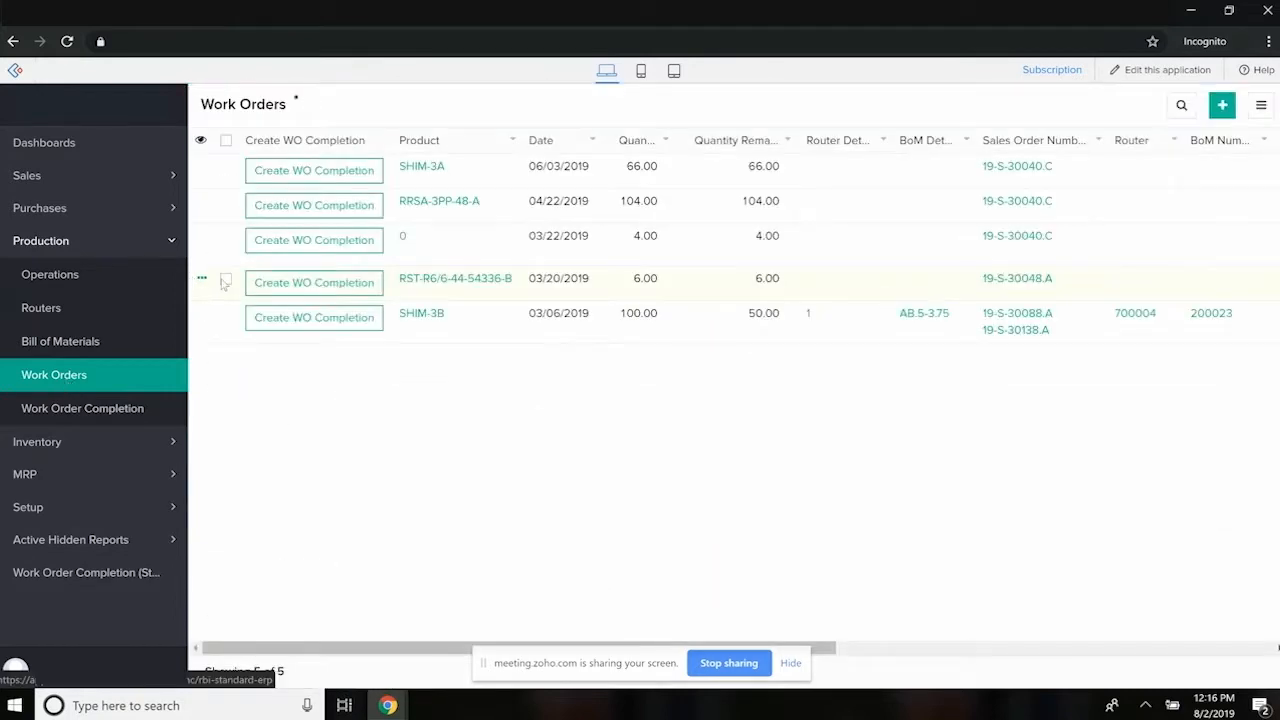
click(202, 279)
click(234, 296)
scroll(231, 321, down, 8)
- Open the SHIM-3B work order for editing and review its BoM number, router and Router Details task row
click(62, 385)
click(211, 327)
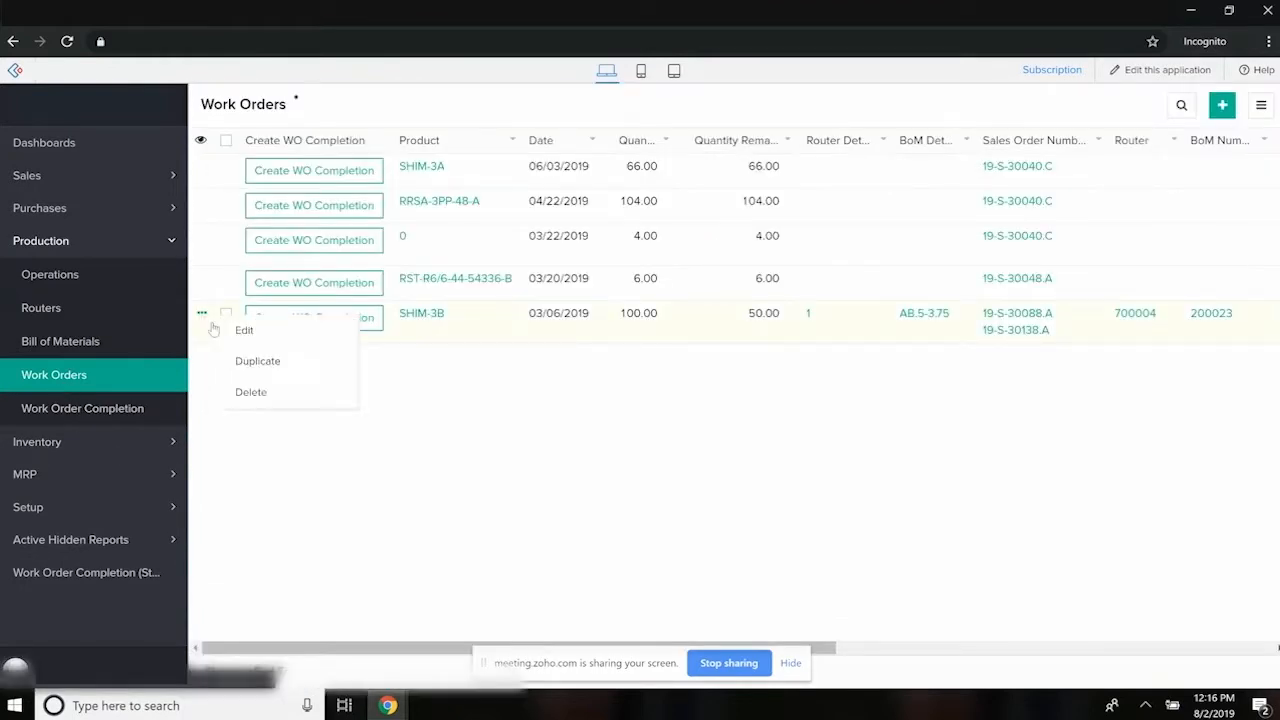
click(240, 330)
scroll(271, 380, down, 8)
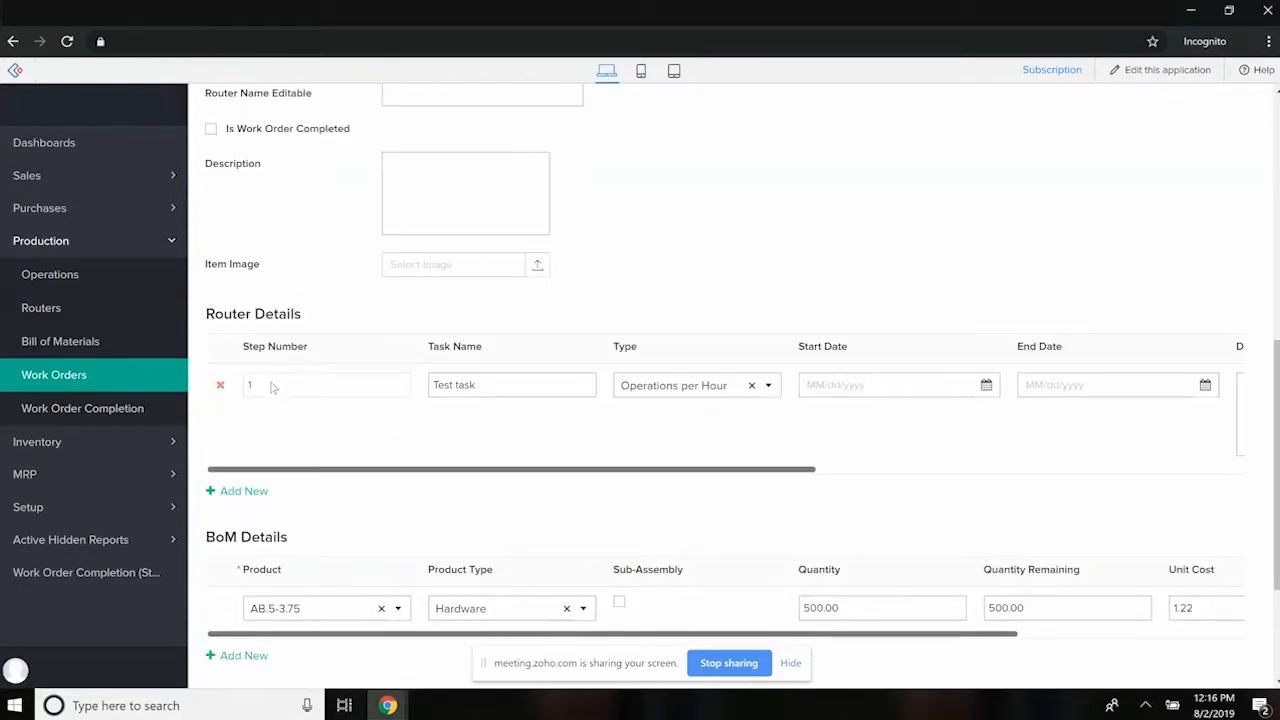
scroll(309, 440, up, 4)
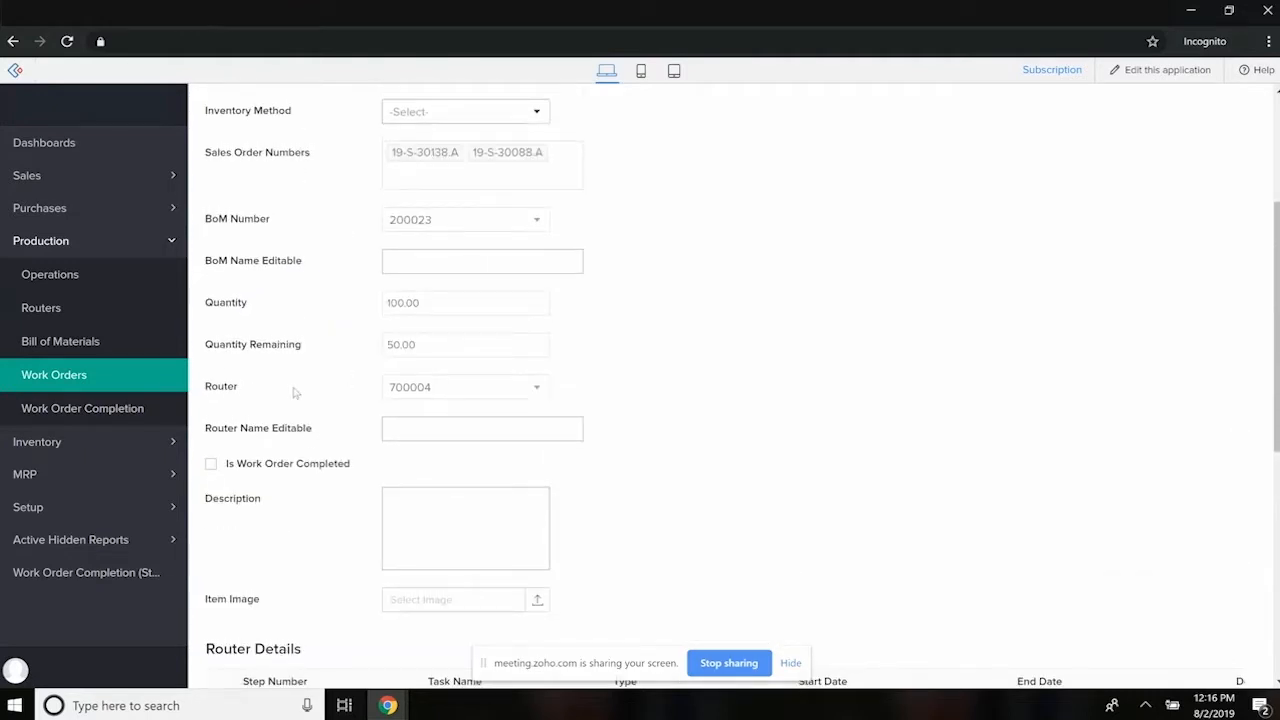
scroll(295, 393, down, 2)
scroll(515, 440, down, 1)
click(497, 460)
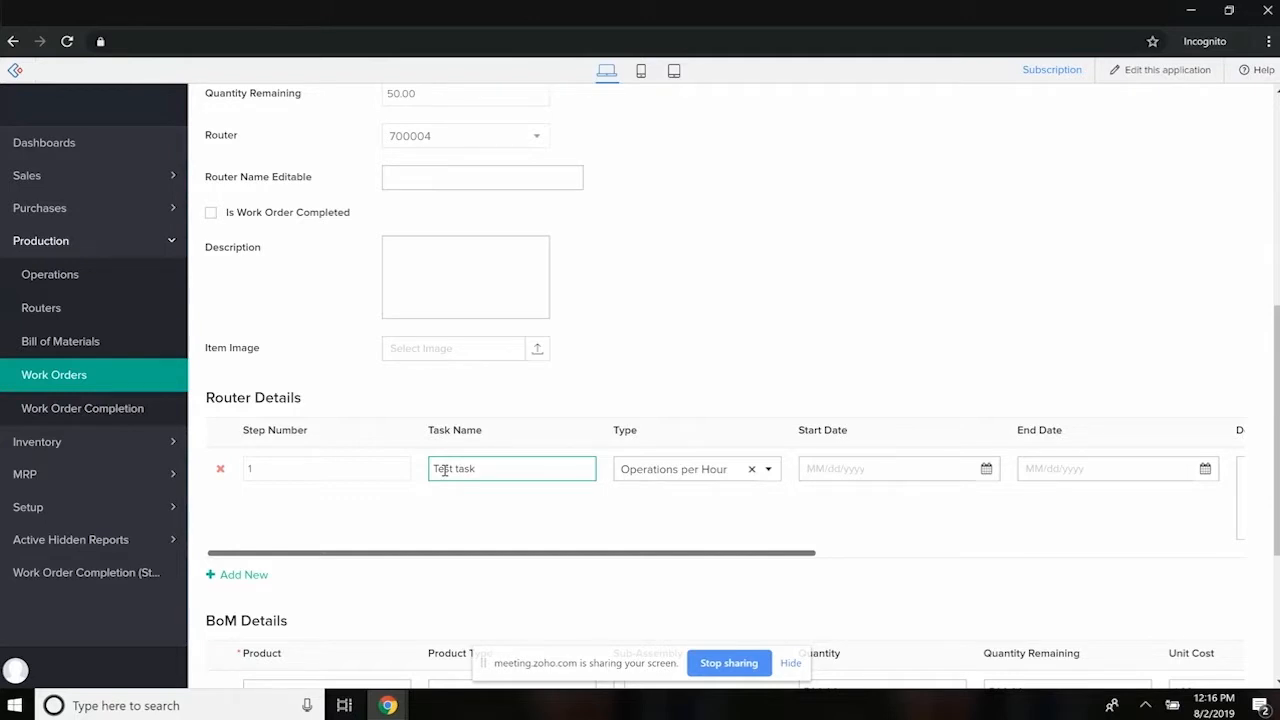
click(291, 505)
- Add a second step row to the work order's Router Details table, and remove that row again
scroll(291, 505, down, 2)
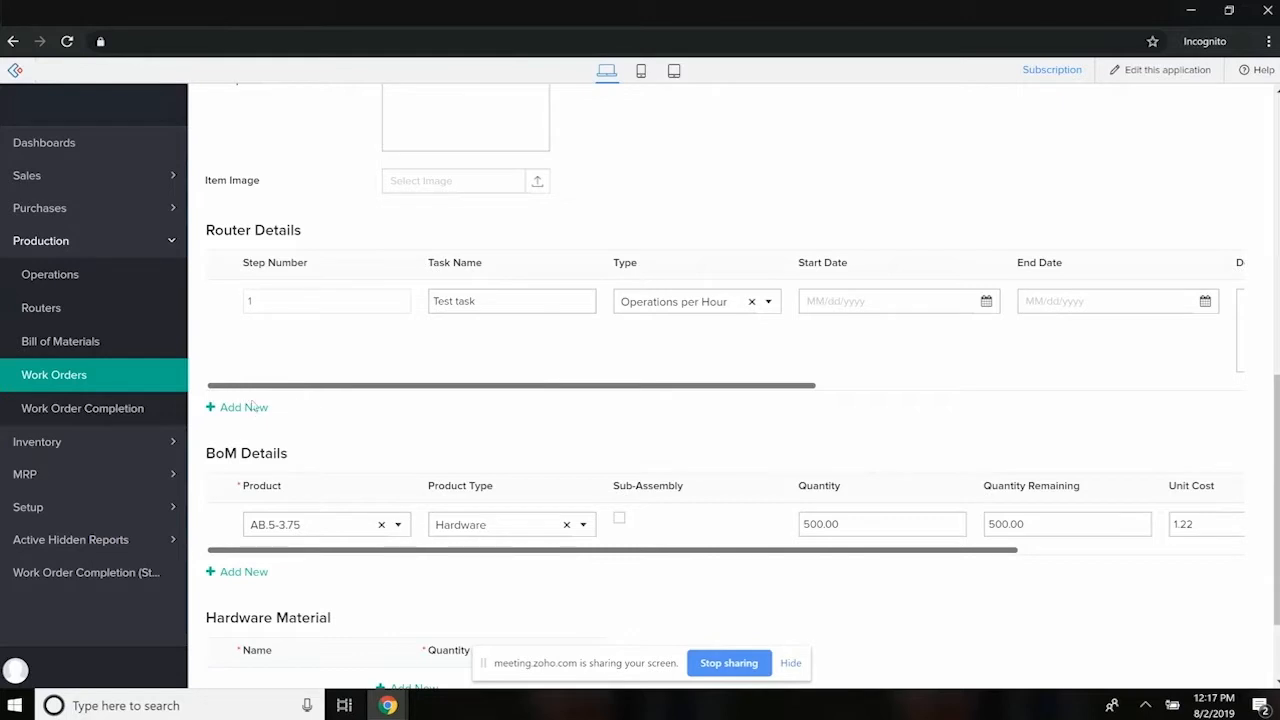
click(250, 406)
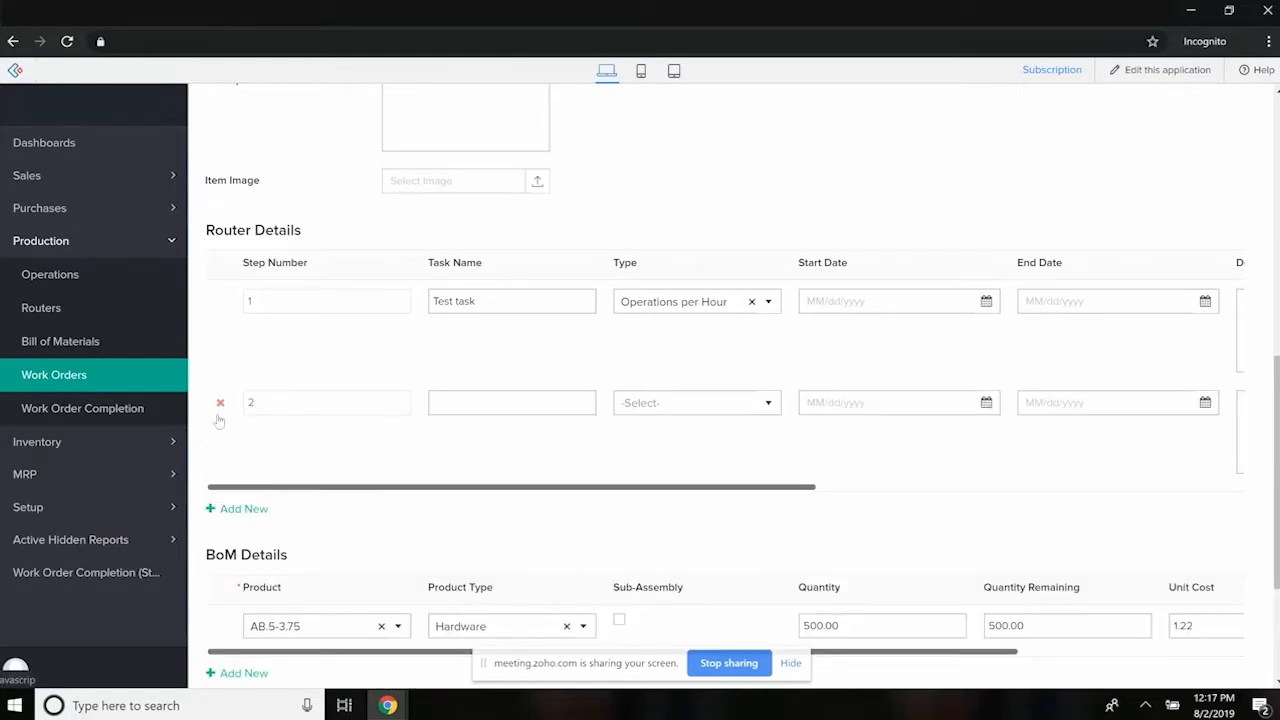
click(222, 406)
scroll(363, 283, up, 2)
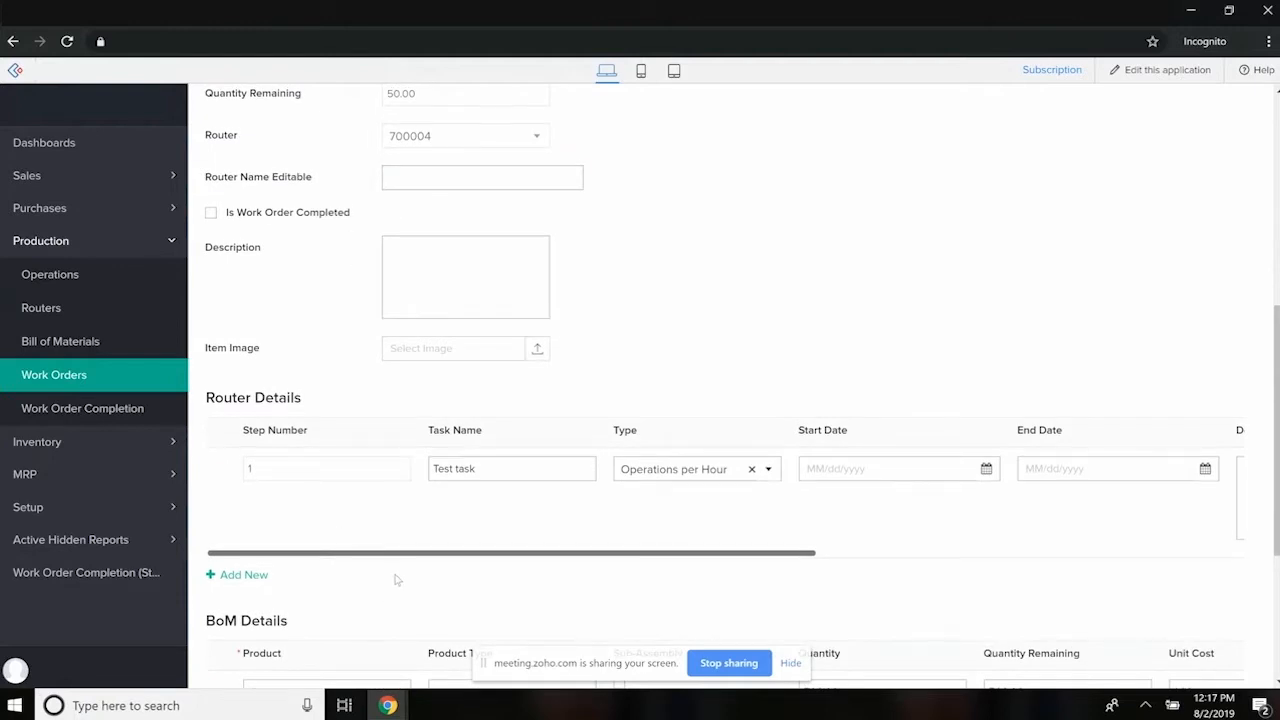
- Examine the SHIM-3B work order's Router Details, BoM Details and Hardware Material sections, and return to the work orders list
scroll(397, 580, down, 1)
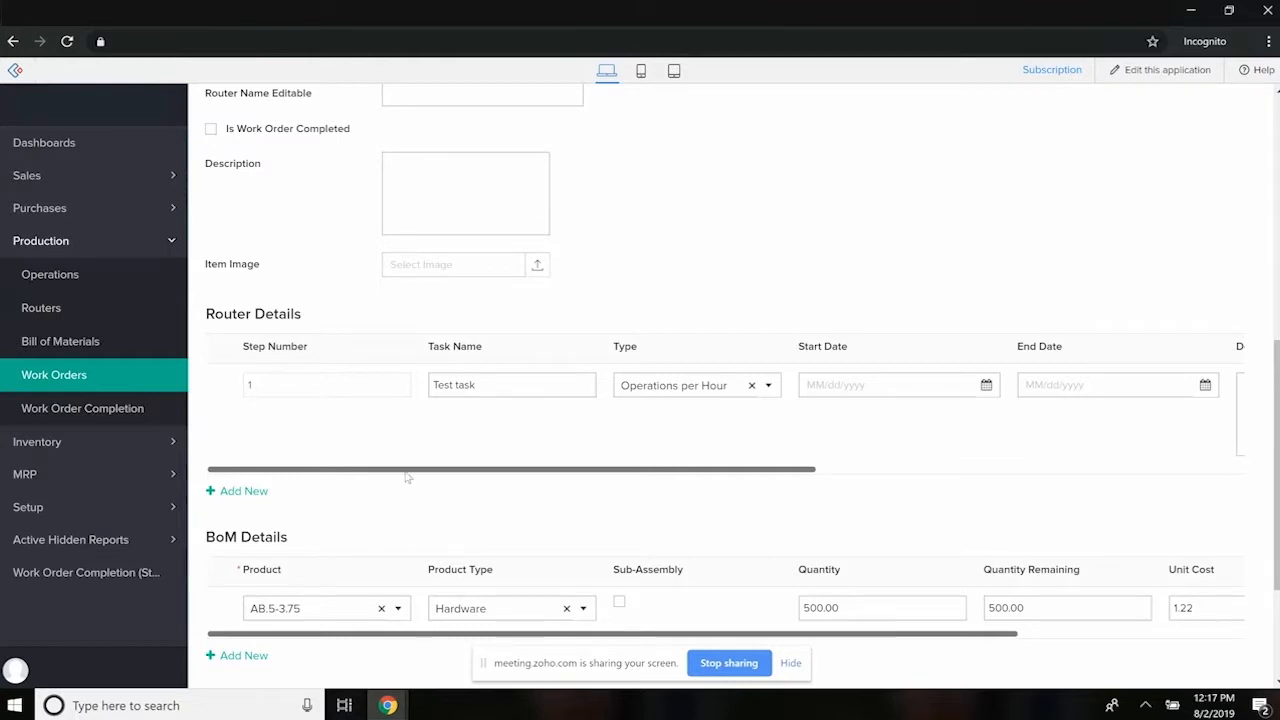
scroll(409, 477, down, 1)
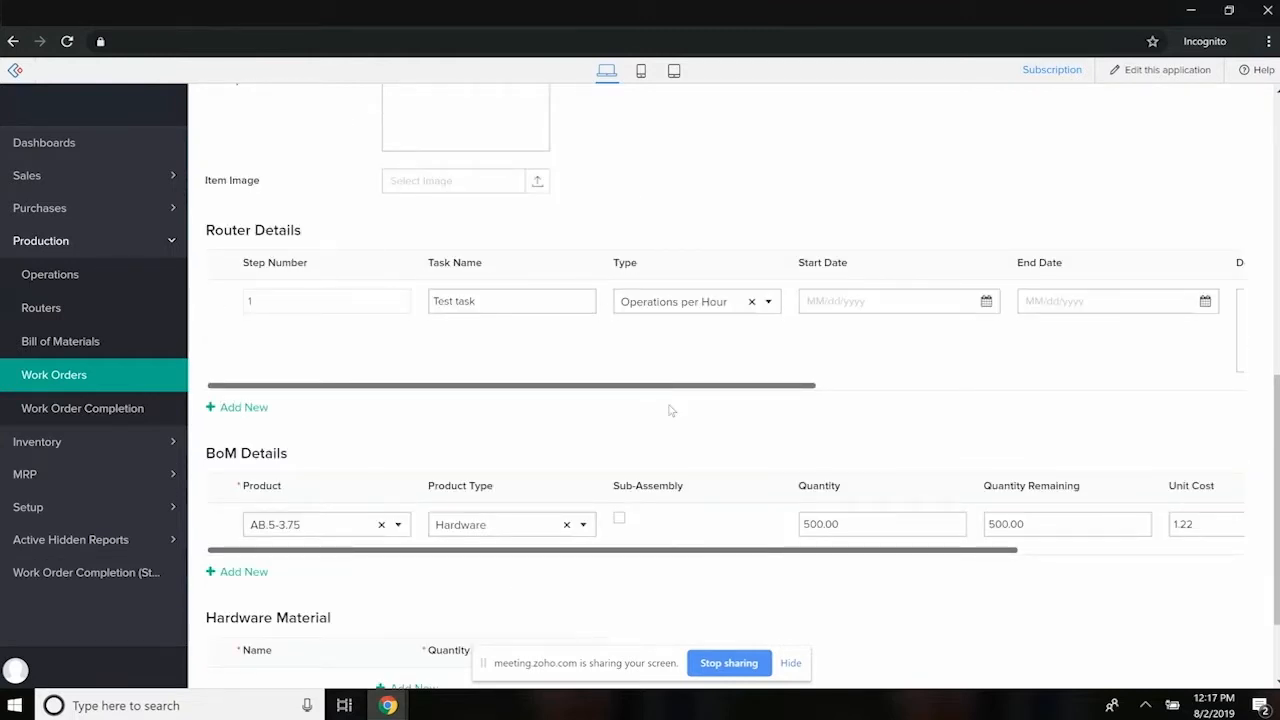
click(490, 528)
scroll(518, 532, down, 2)
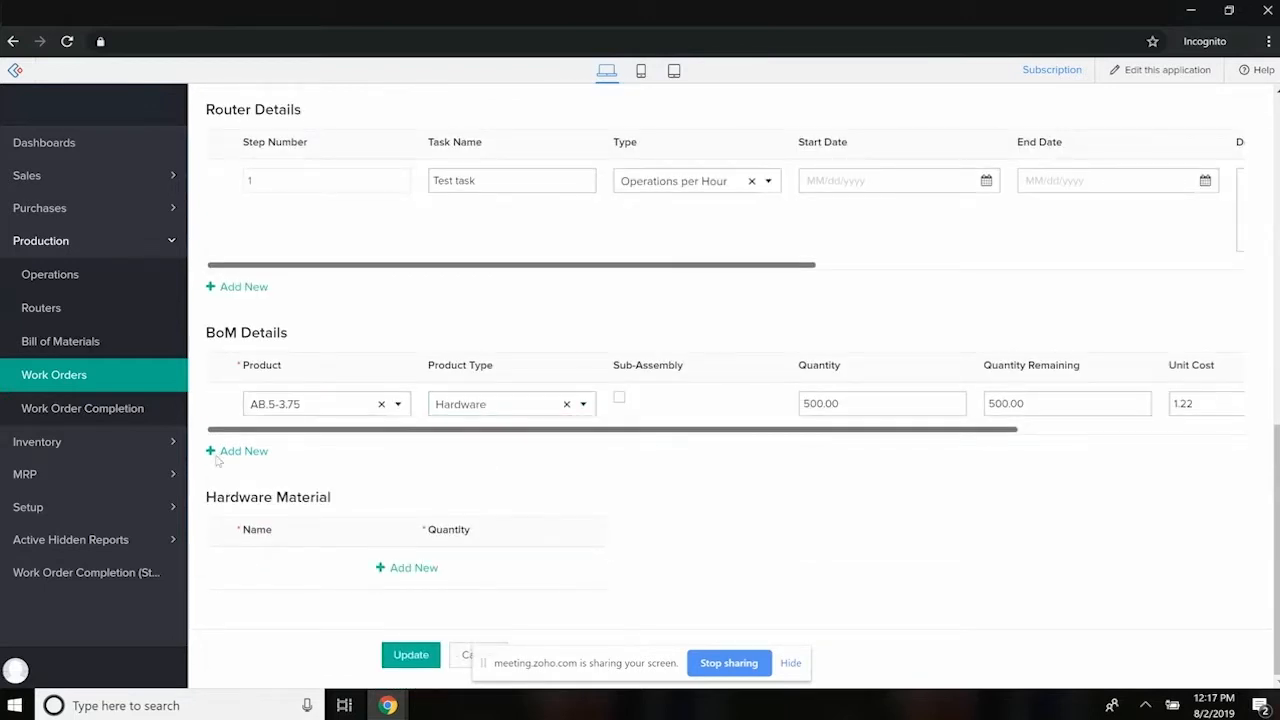
click(55, 378)
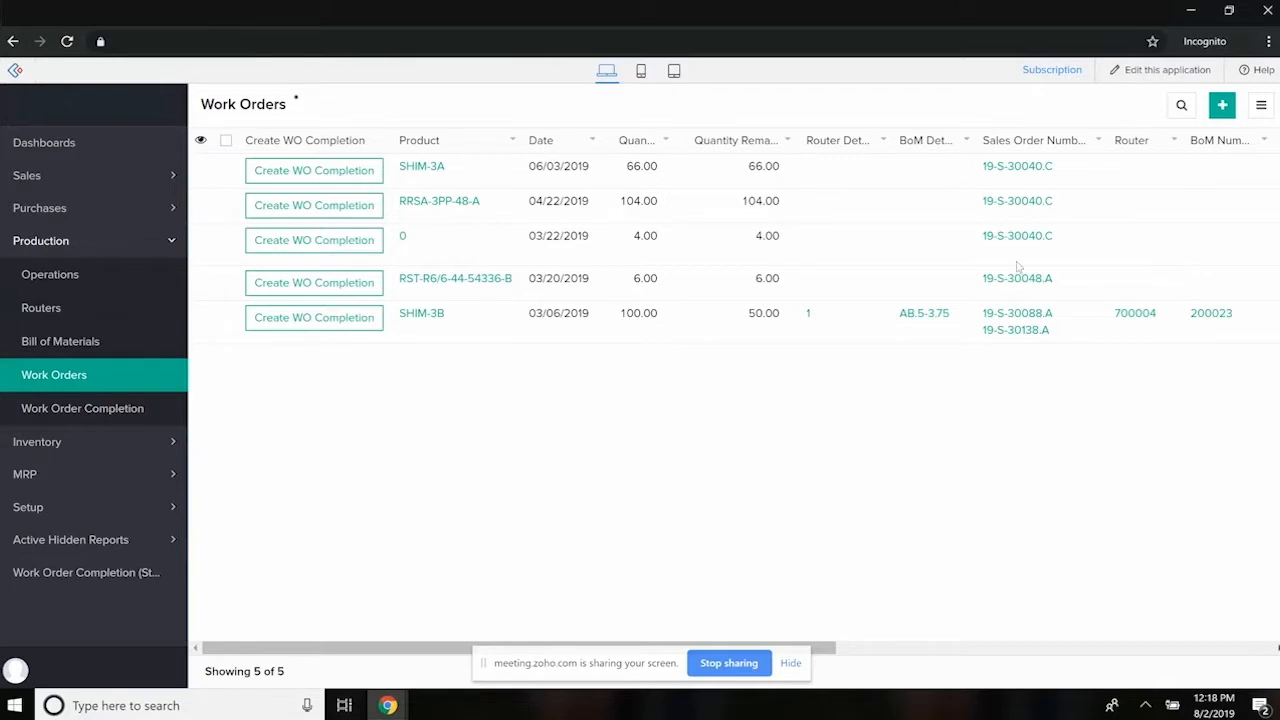
- Show the Work Orders report as a Kanban board with columns grouped by Status
click(1262, 105)
click(1130, 268)
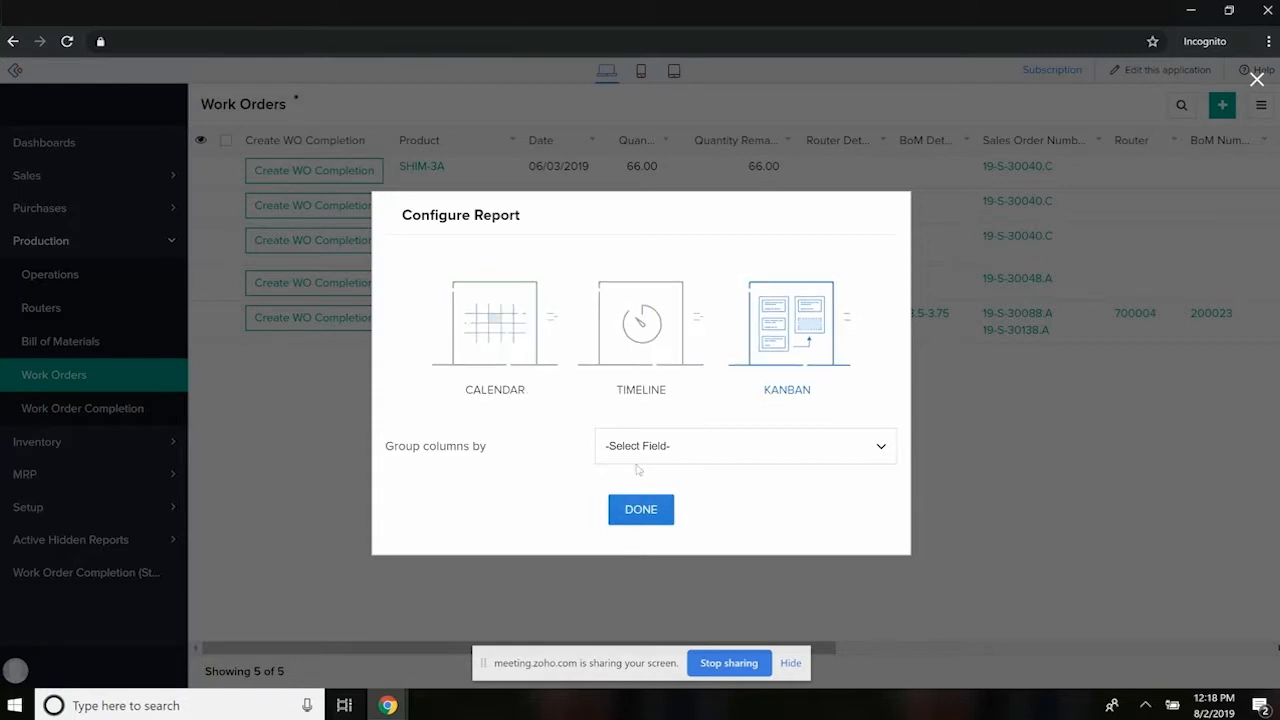
click(745, 446)
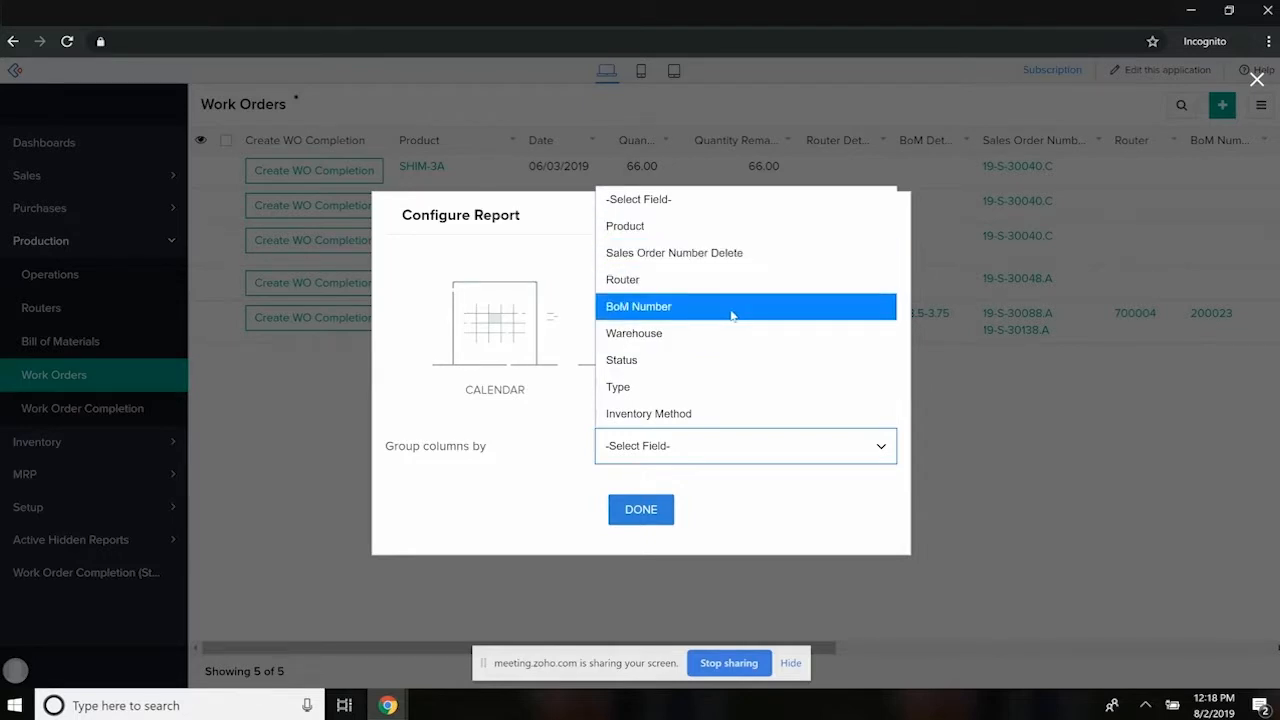
click(683, 360)
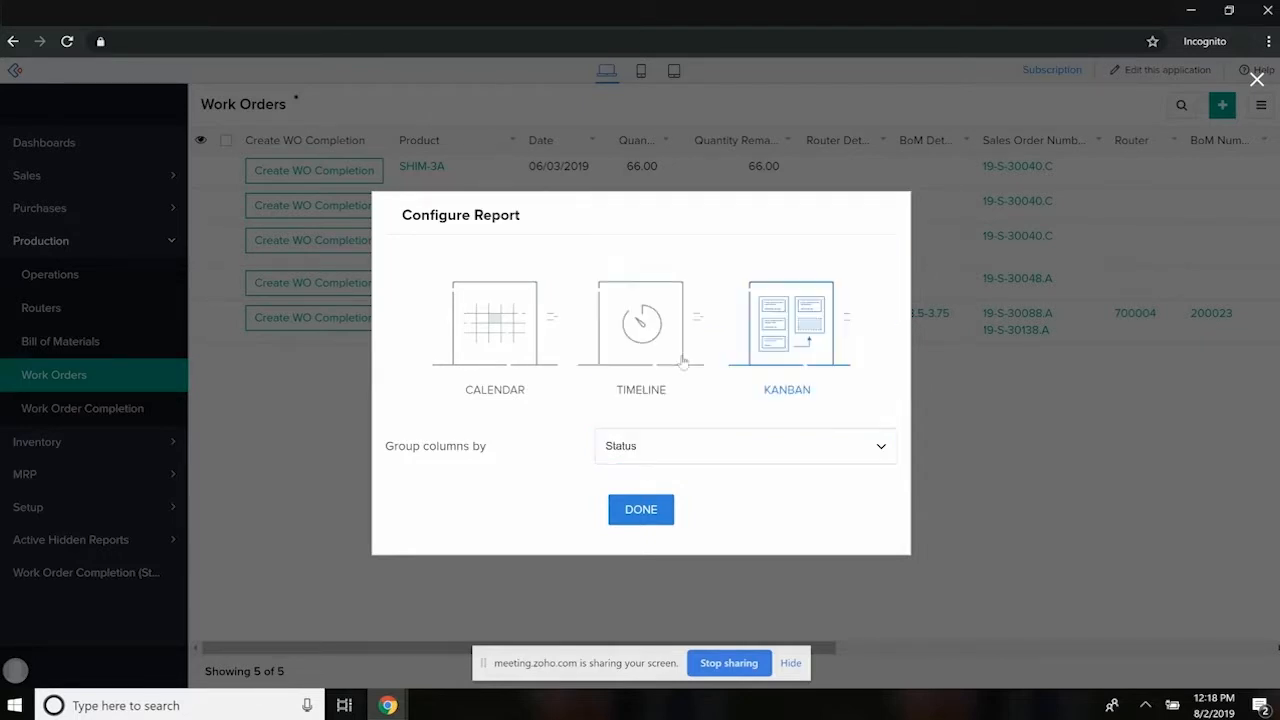
click(620, 510)
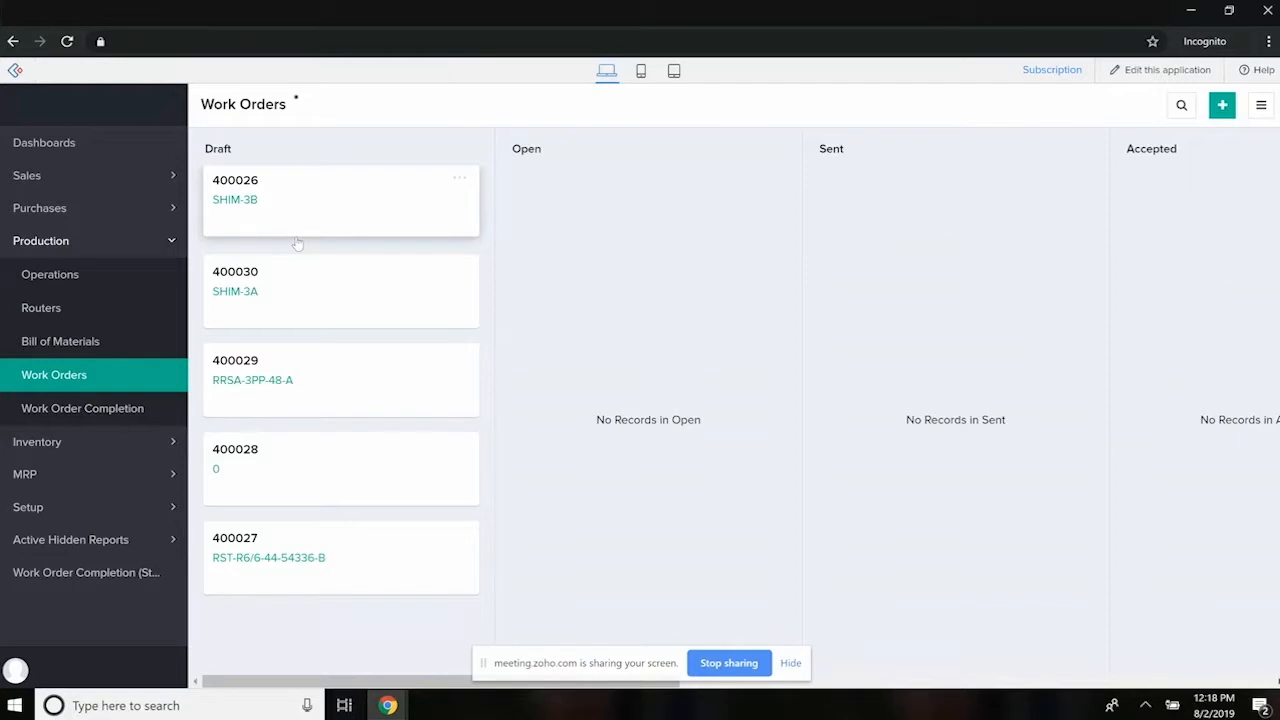
mouse_move(294, 203)
mouse_down()
mouse_move(429, 203)
mouse_move(597, 234)
mouse_move(294, 191)
mouse_move(308, 204)
mouse_up()
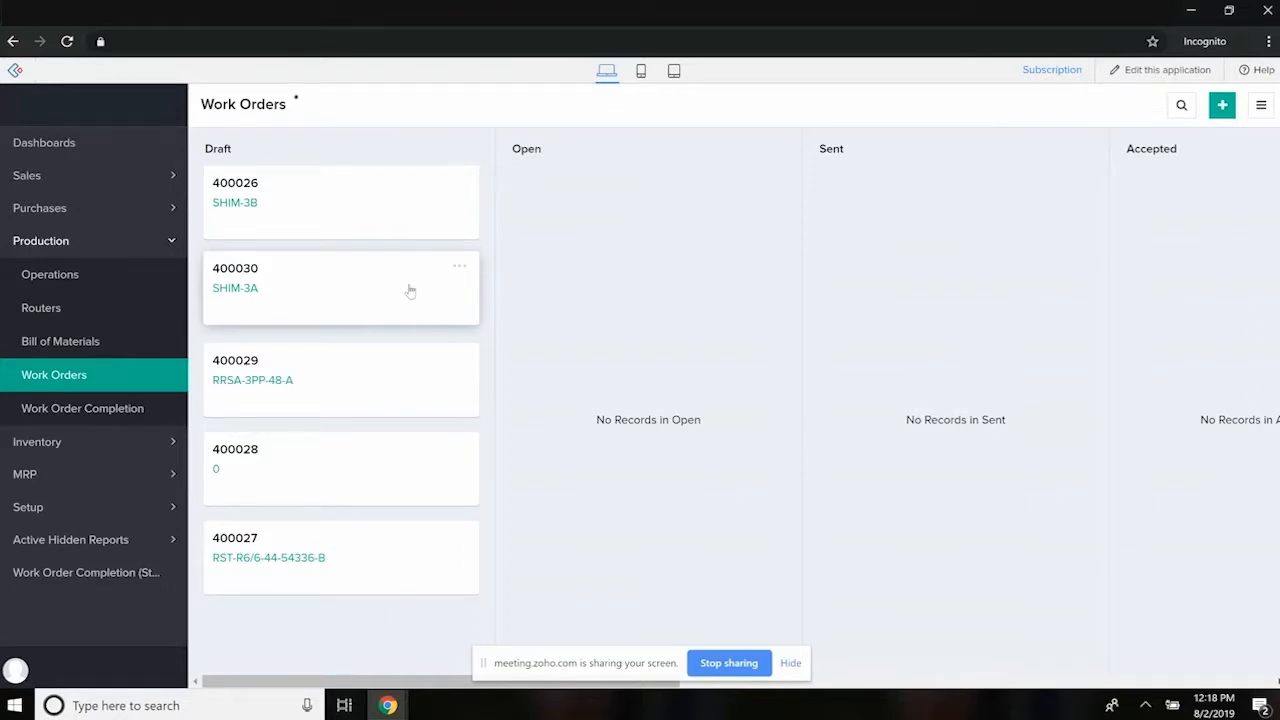
- Show the Work Orders report as a list again and create a work order completion for SHIM-3B with quantity 10
click(57, 383)
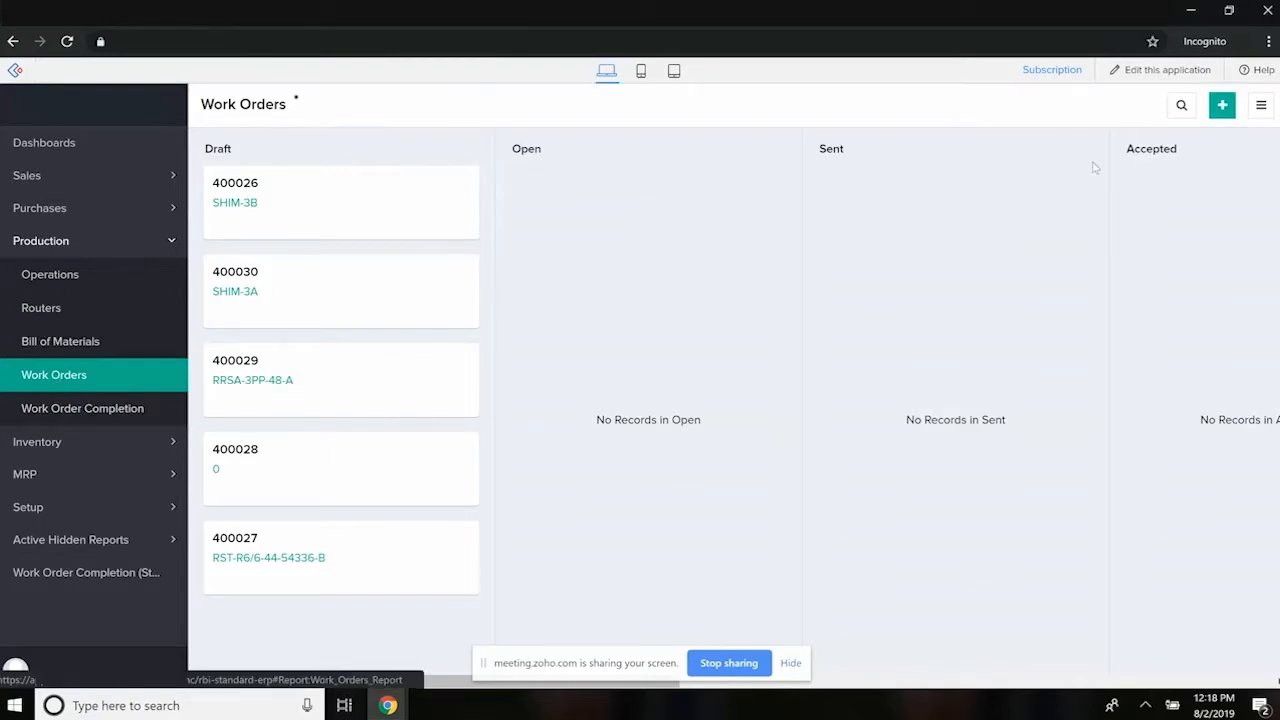
click(1261, 106)
click(1146, 176)
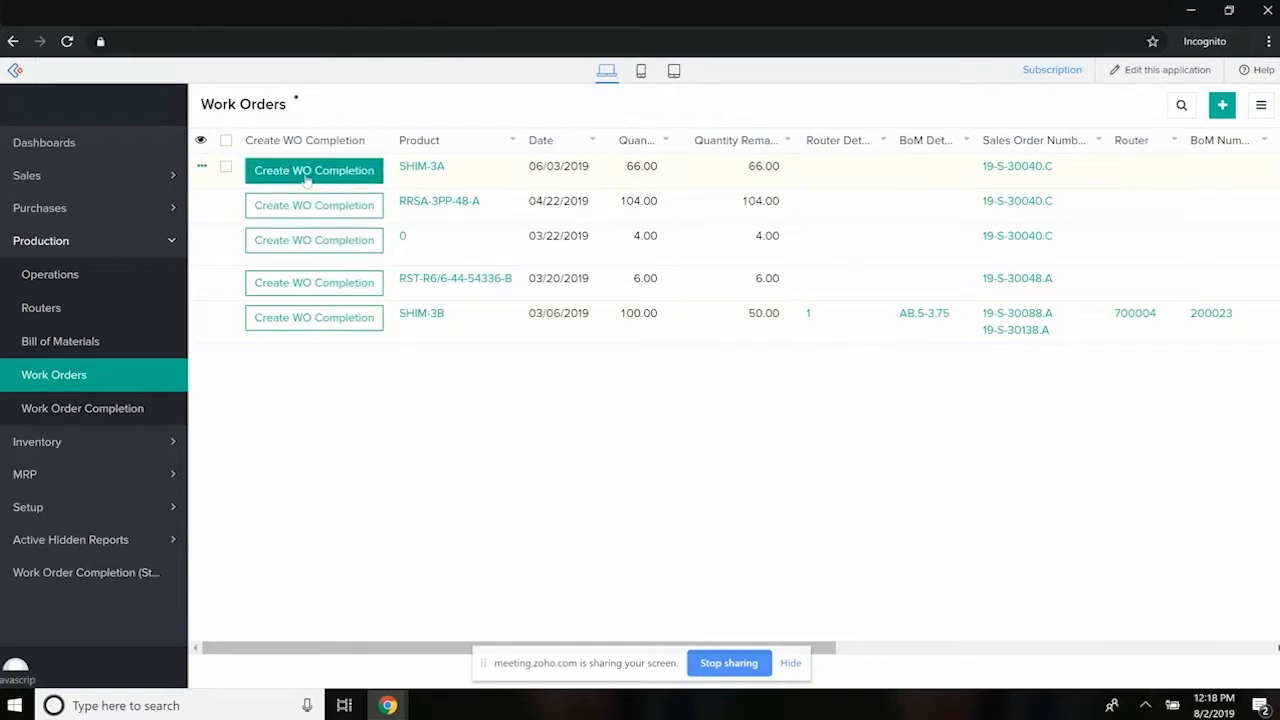
click(320, 320)
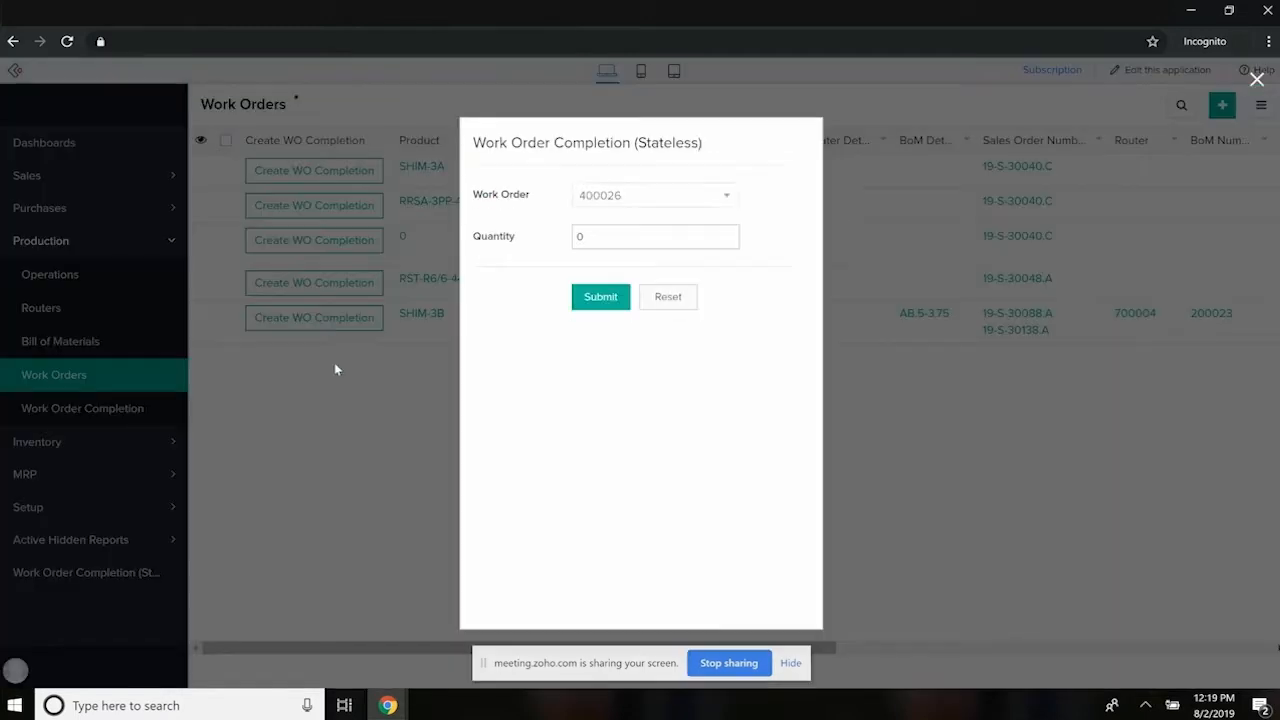
click(614, 247)
click(604, 301)
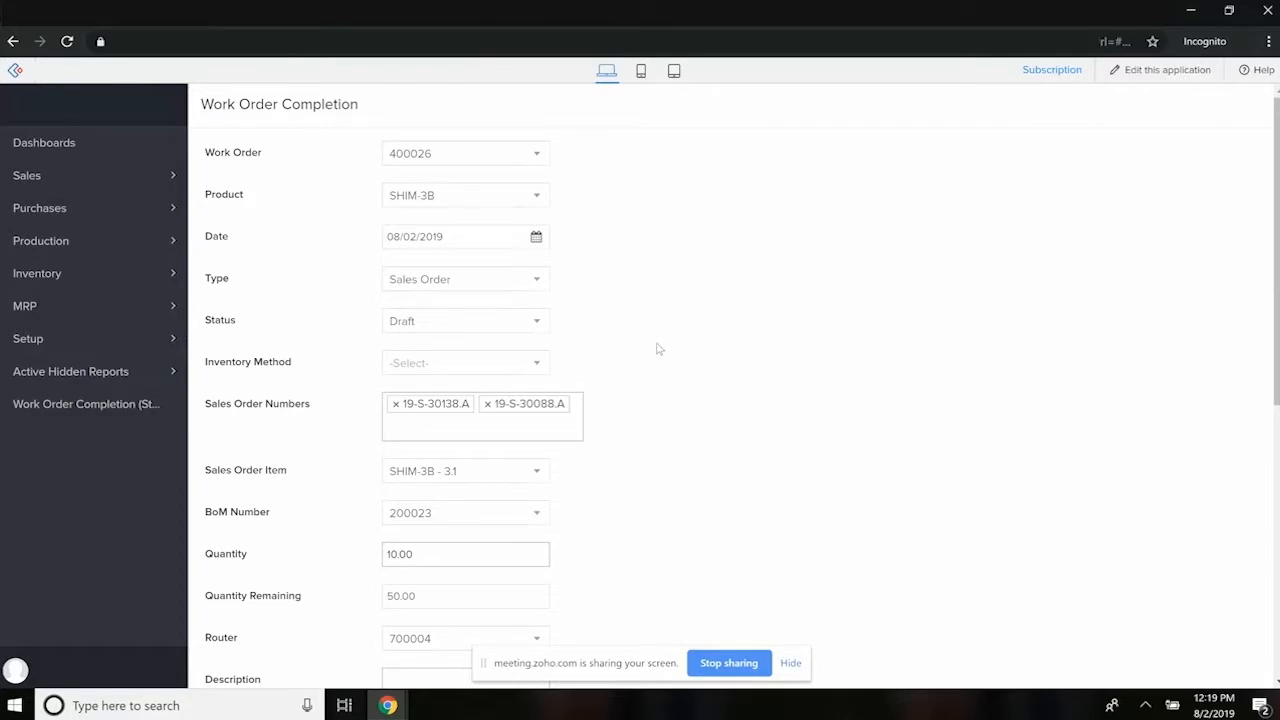
- Examine the work order completion's Quantity and Quantity Remaining fields and its lower sections
scroll(651, 360, down, 3)
click(398, 302)
drag(432, 345, 362, 347)
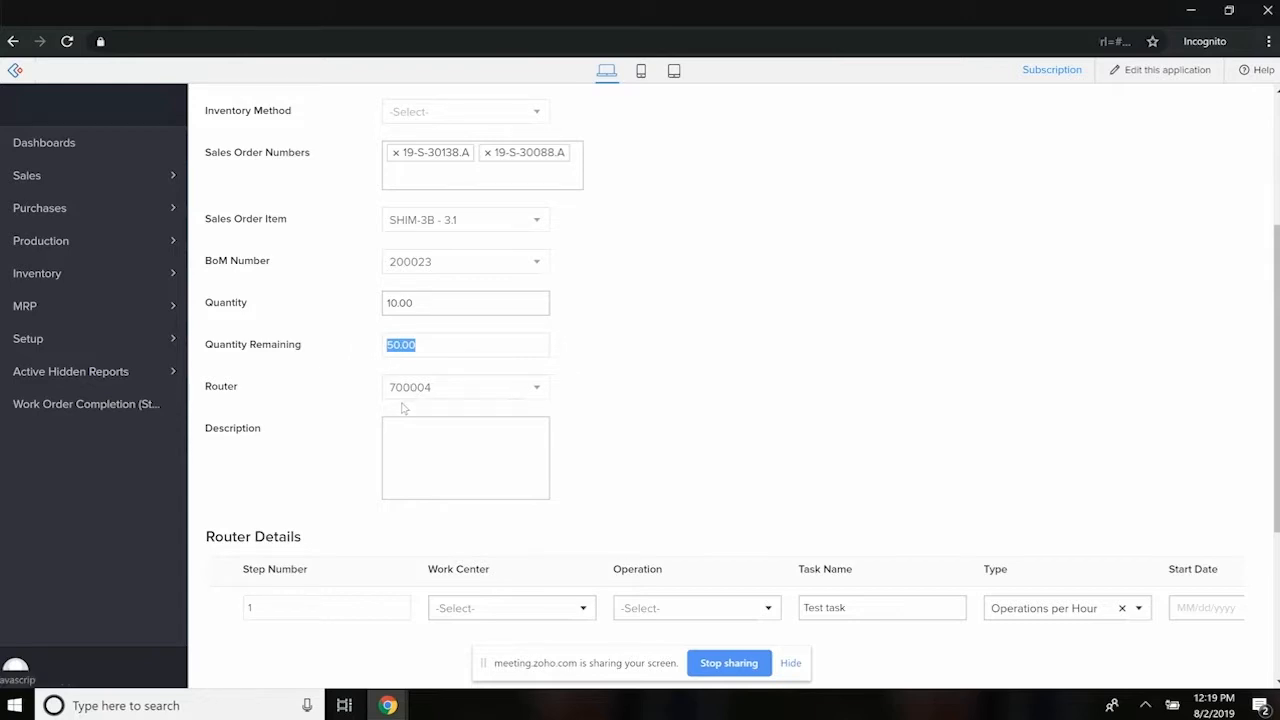
scroll(403, 407, down, 5)
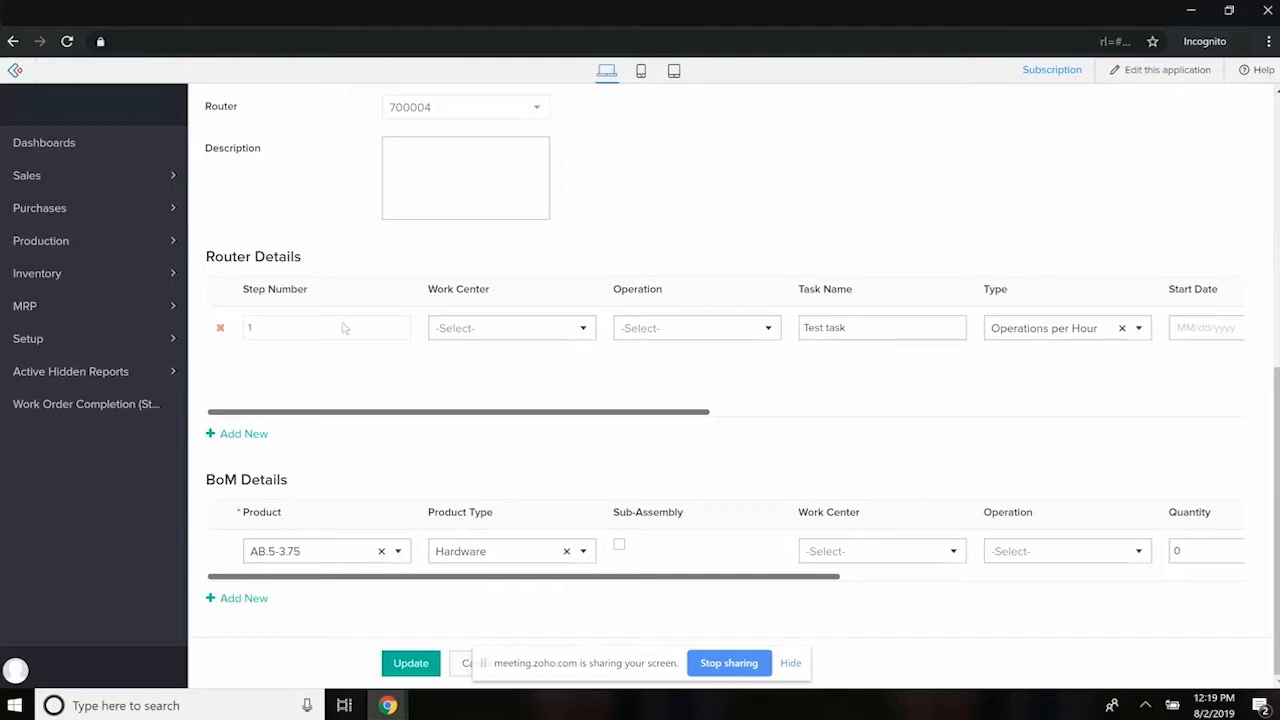
scroll(314, 371, up, 3)
double_click(458, 320)
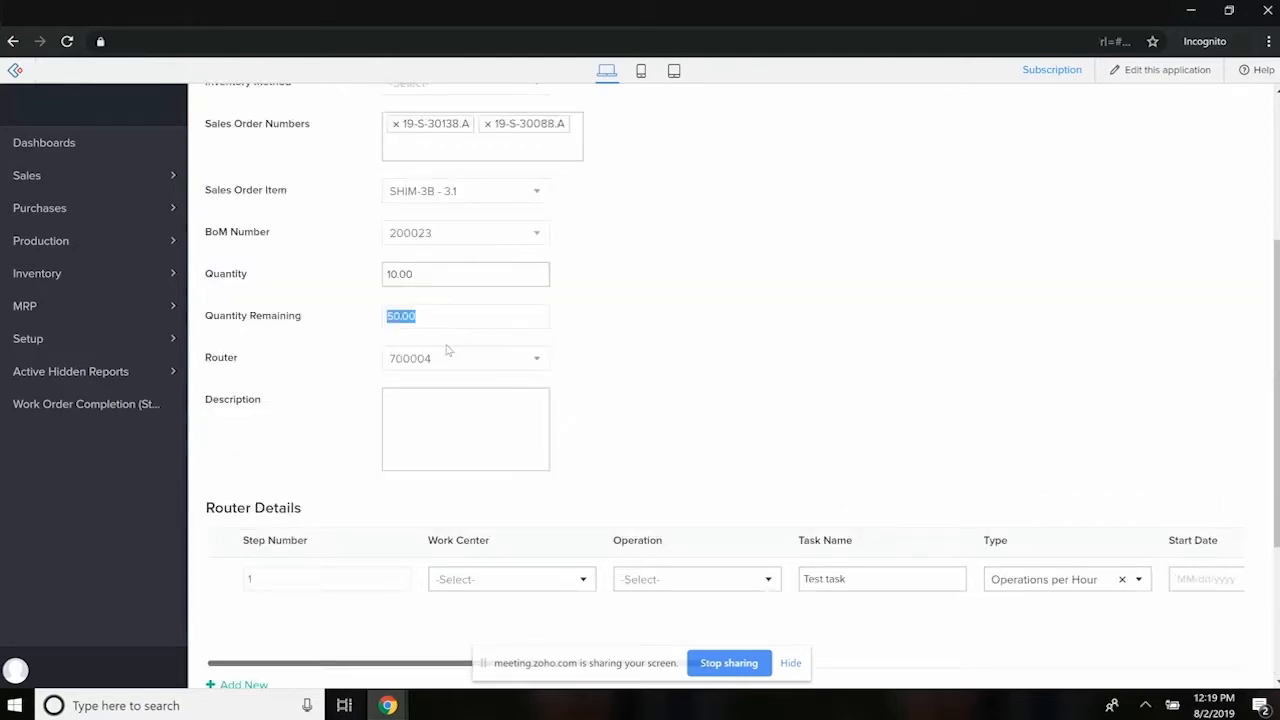
- Look at the reports available under Inventory, and review the completion form down to its Router Details and BoM Details
click(42, 278)
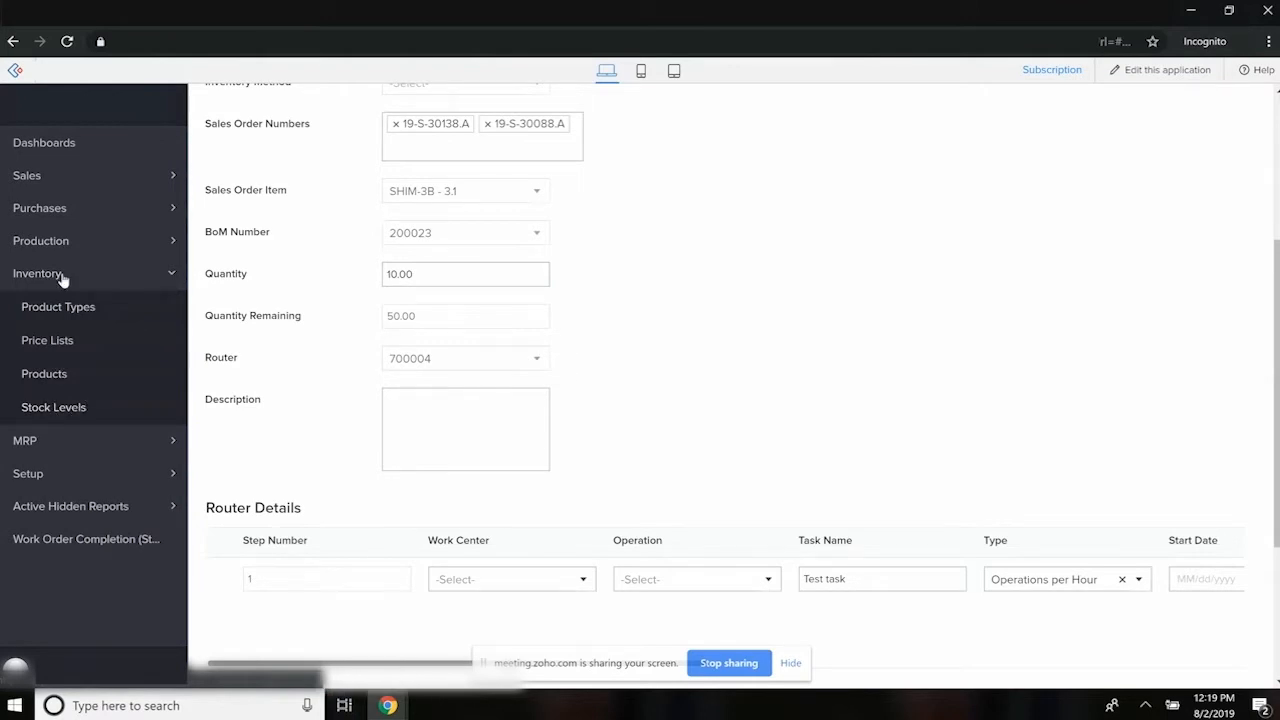
click(175, 274)
scroll(322, 400, up, 3)
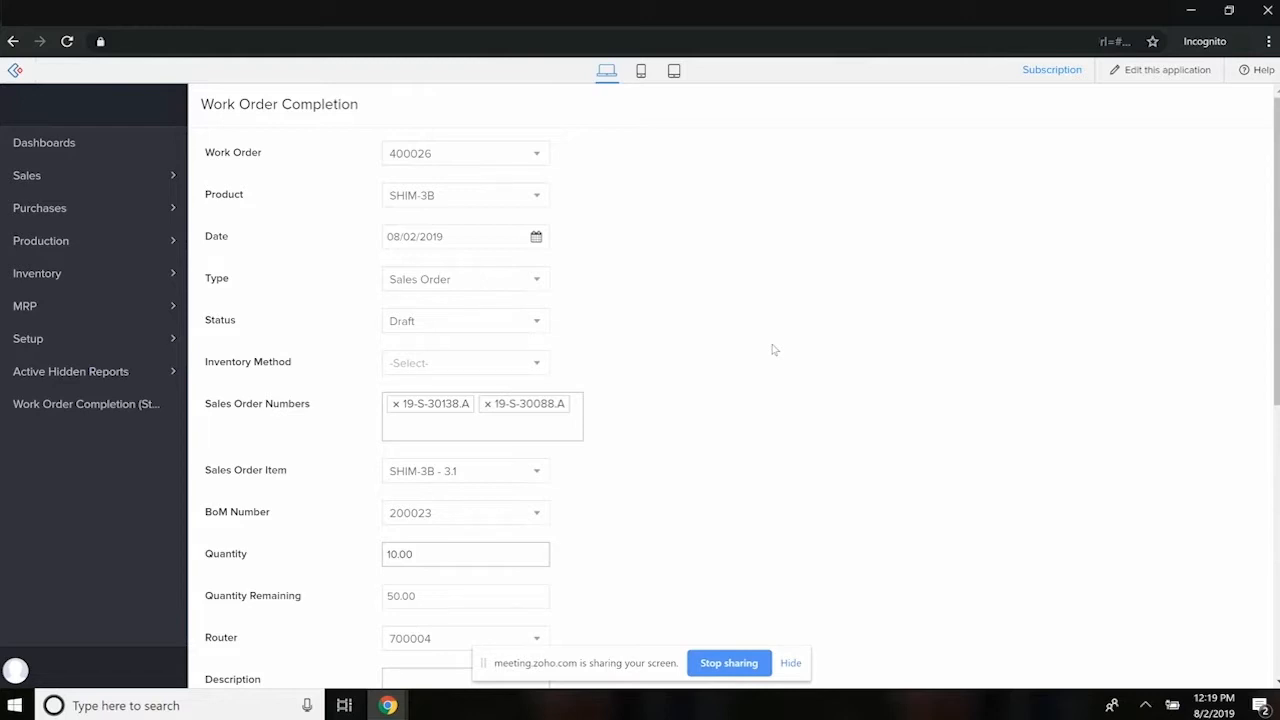
scroll(722, 395, down, 5)
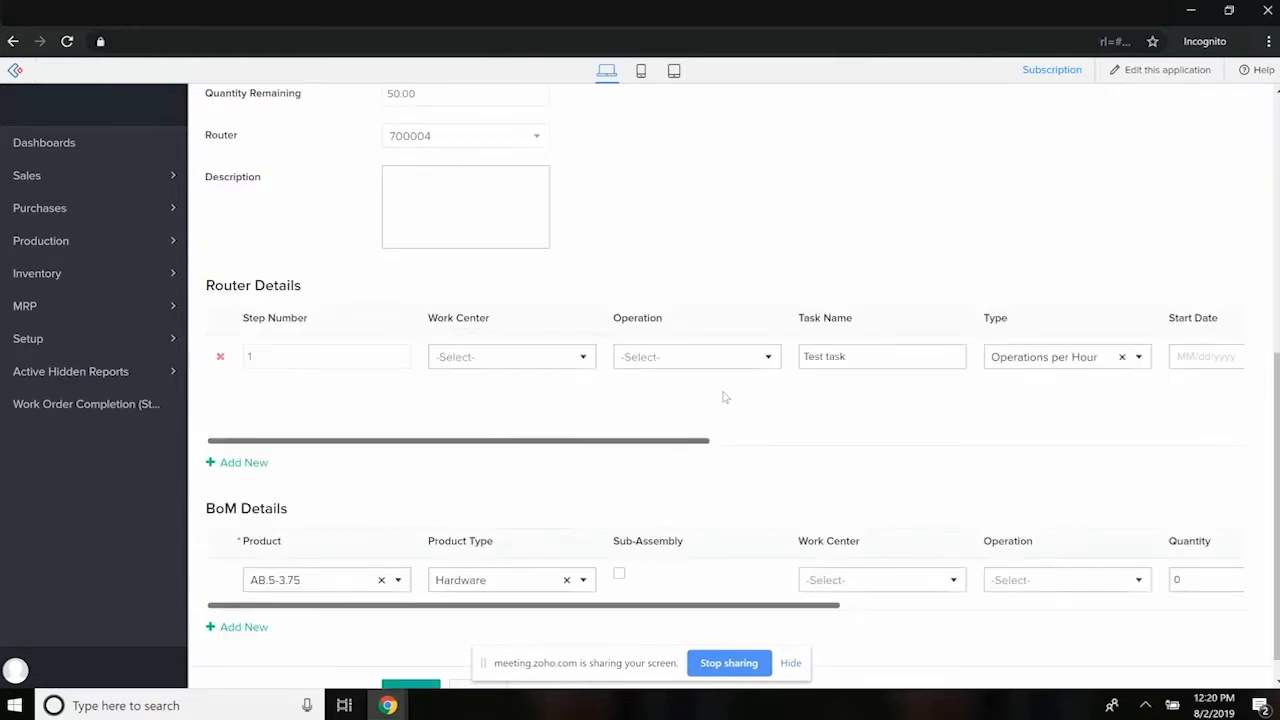
scroll(520, 505, down, 1)
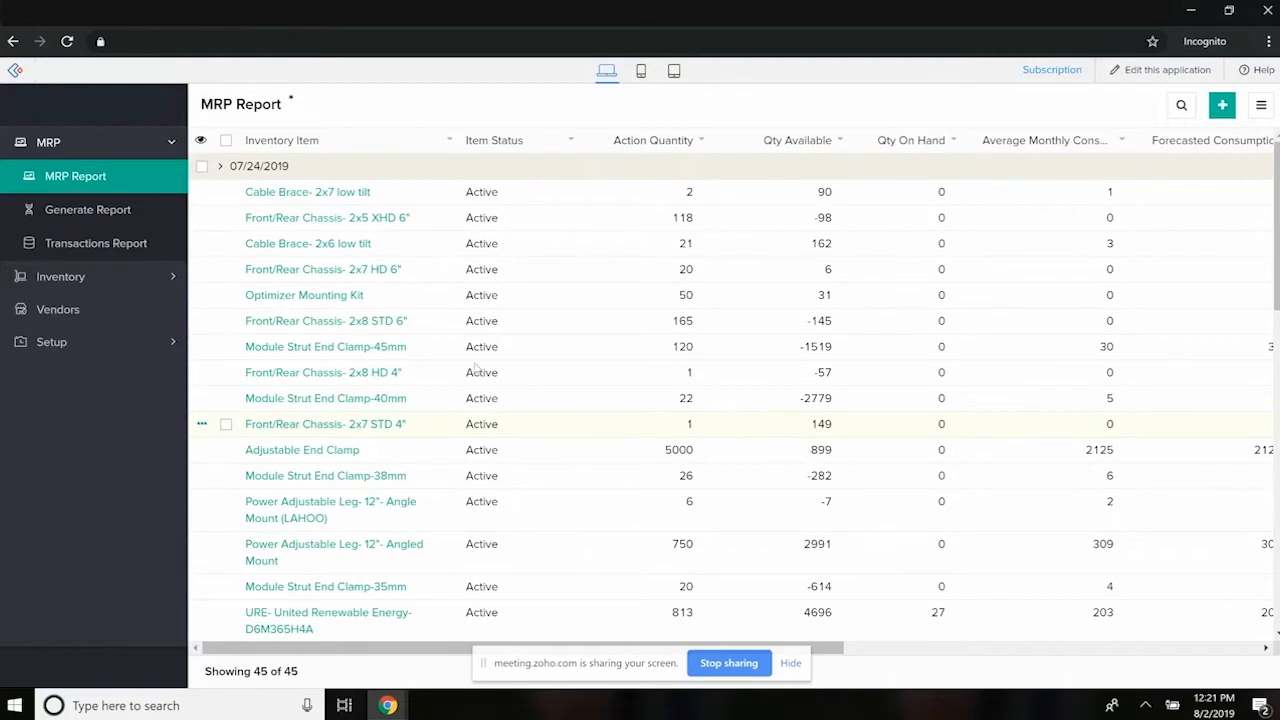
- Look through the MRP Report's items and their vendor and date groups
drag(303, 168, 226, 168)
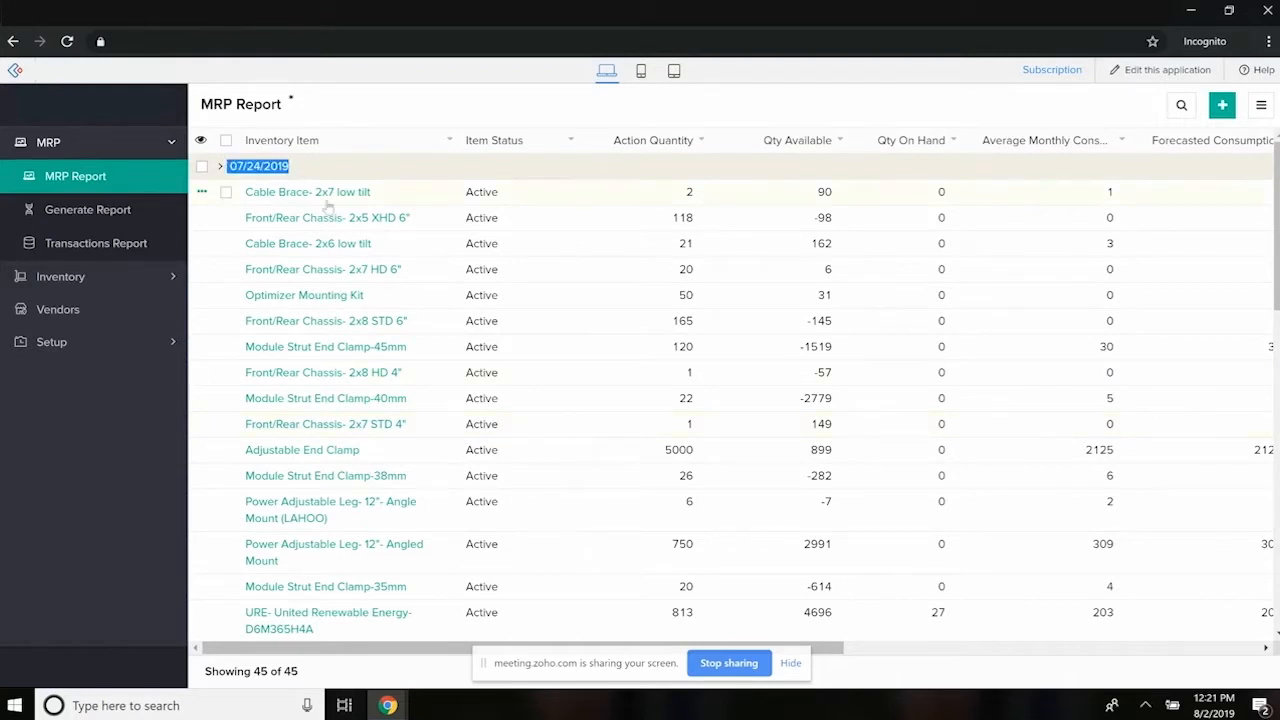
scroll(360, 400, down, 10)
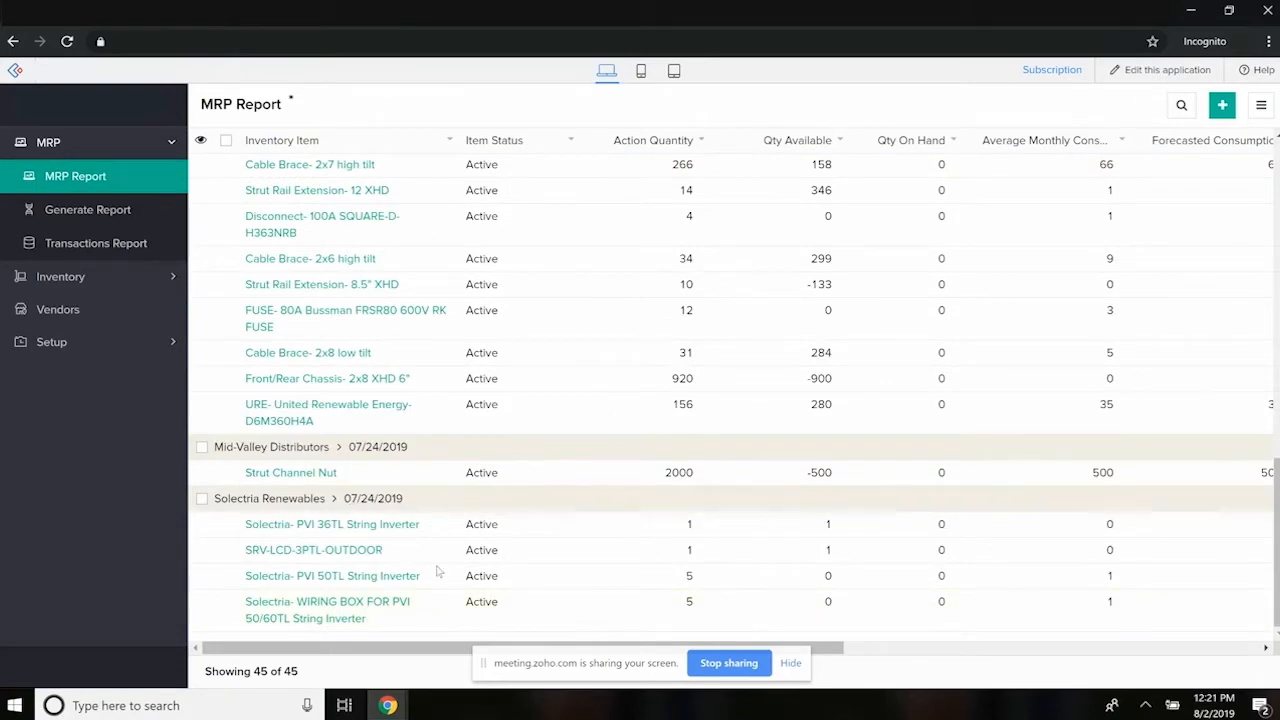
scroll(417, 545, up, 10)
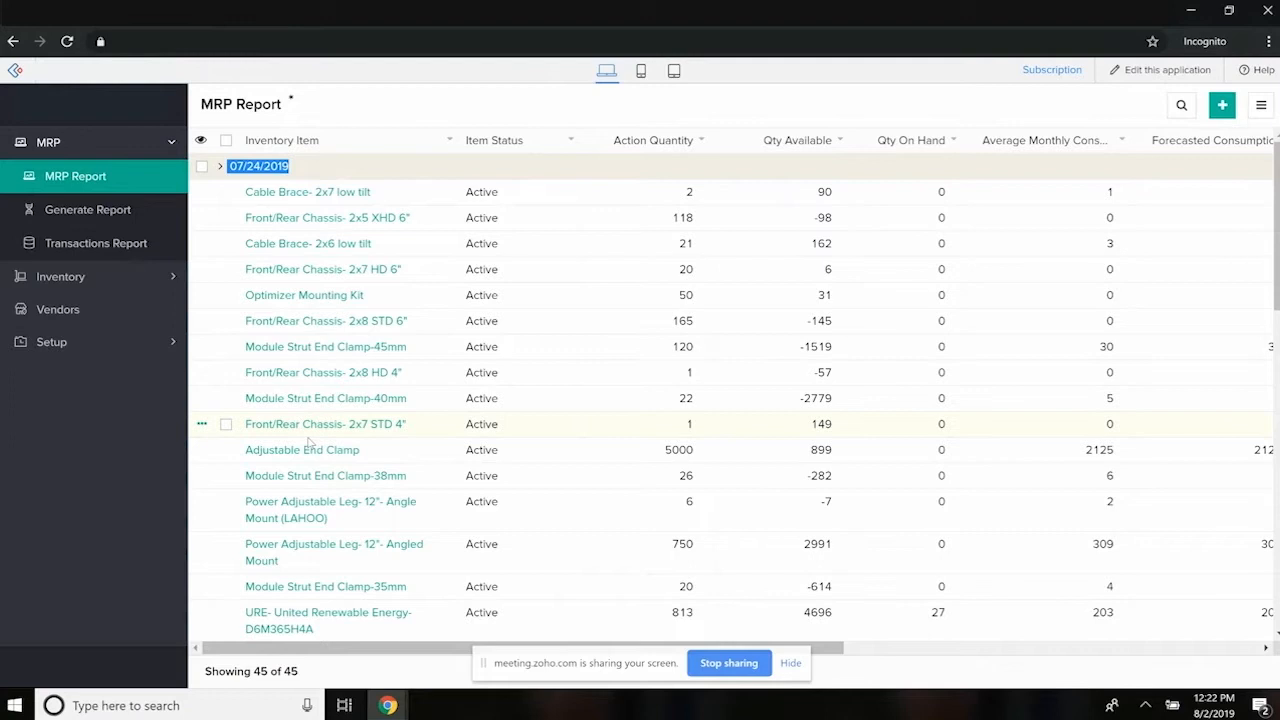
- Select the Cable Brace- 2x7 low tilt and Front/Rear Chassis- 2x5 XHD 6" rows, and clear the selection
click(226, 192)
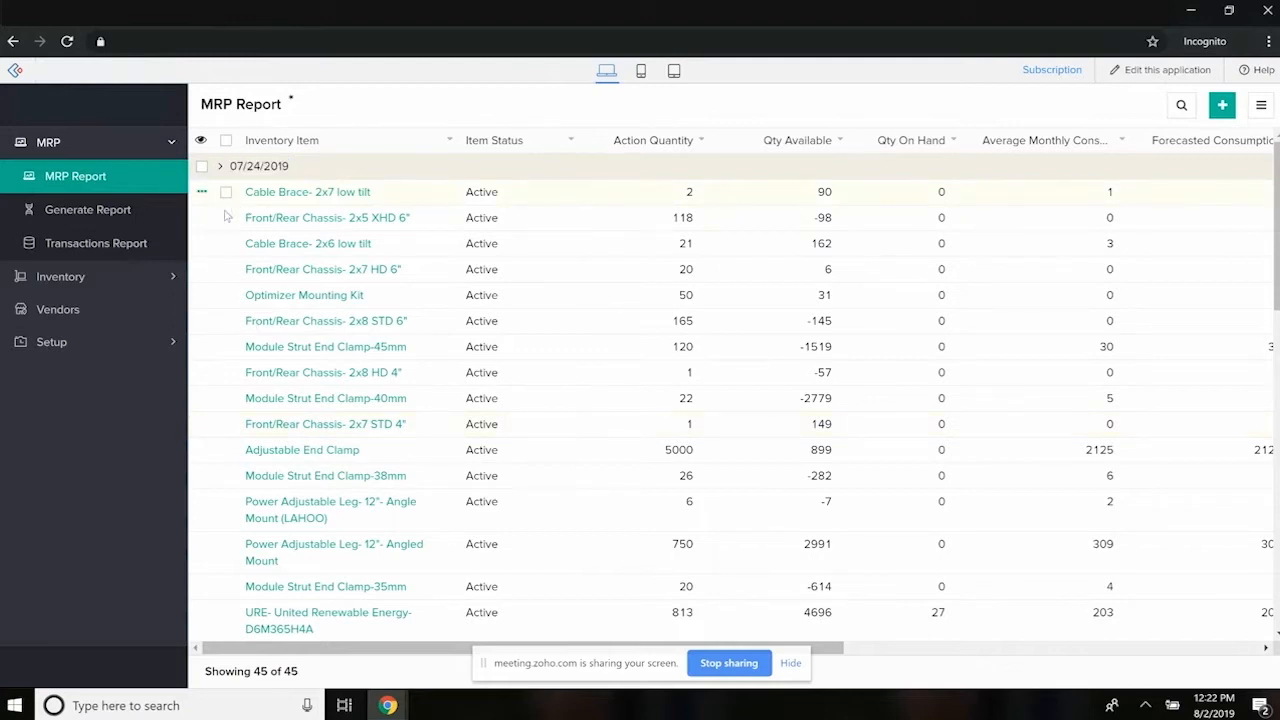
click(226, 217)
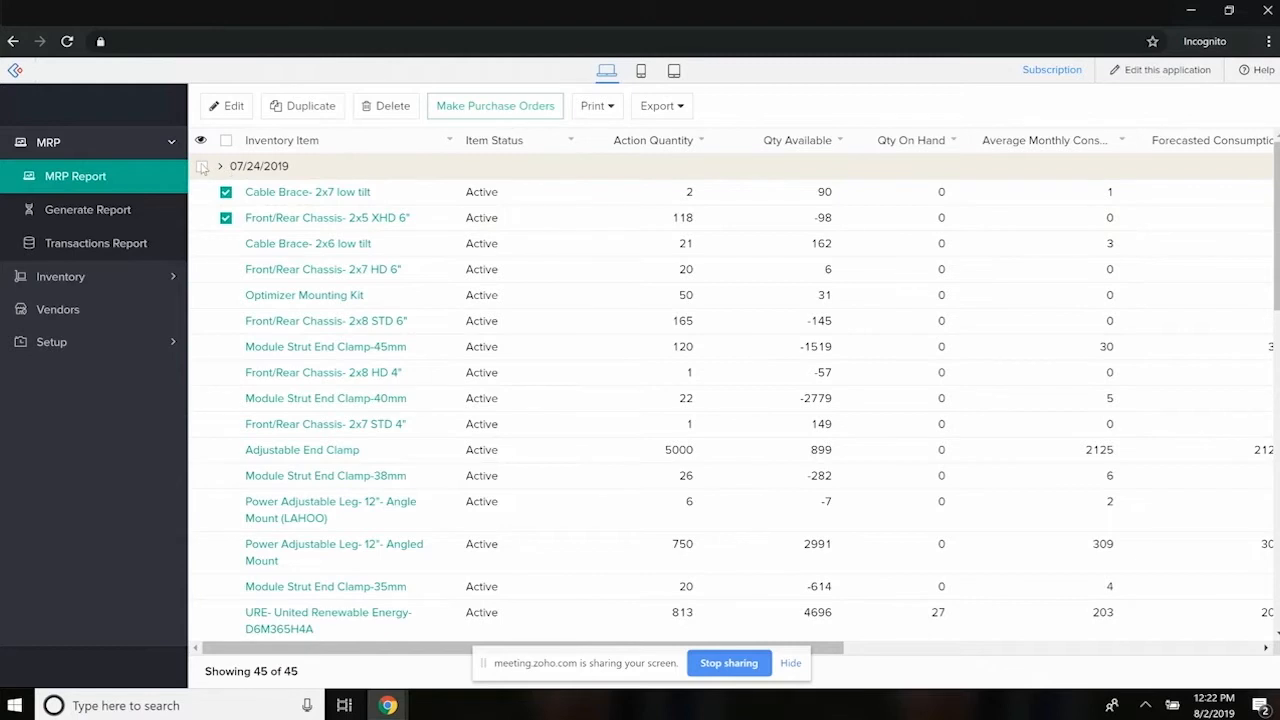
click(226, 192)
click(226, 217)
- Open the Cable Brace- 2x7 low tilt MRP record for editing, check its Action Quantity, and leave the form
click(203, 194)
click(244, 208)
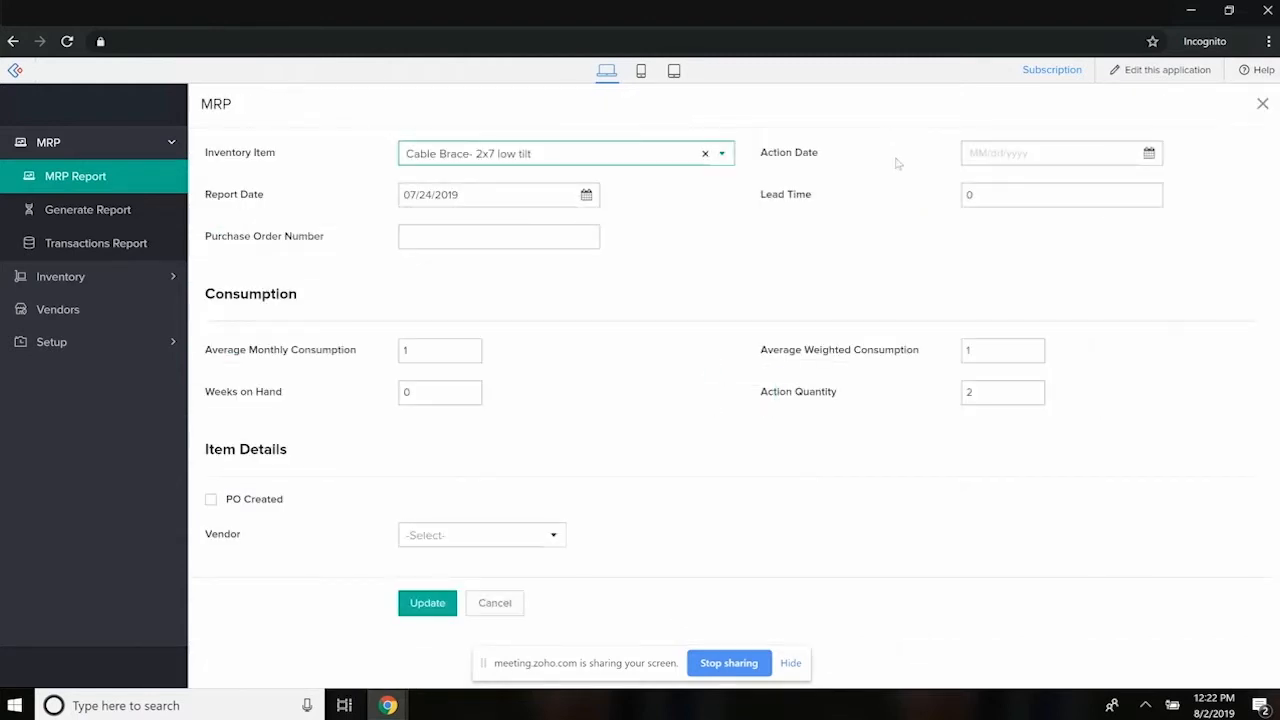
click(1016, 396)
click(427, 602)
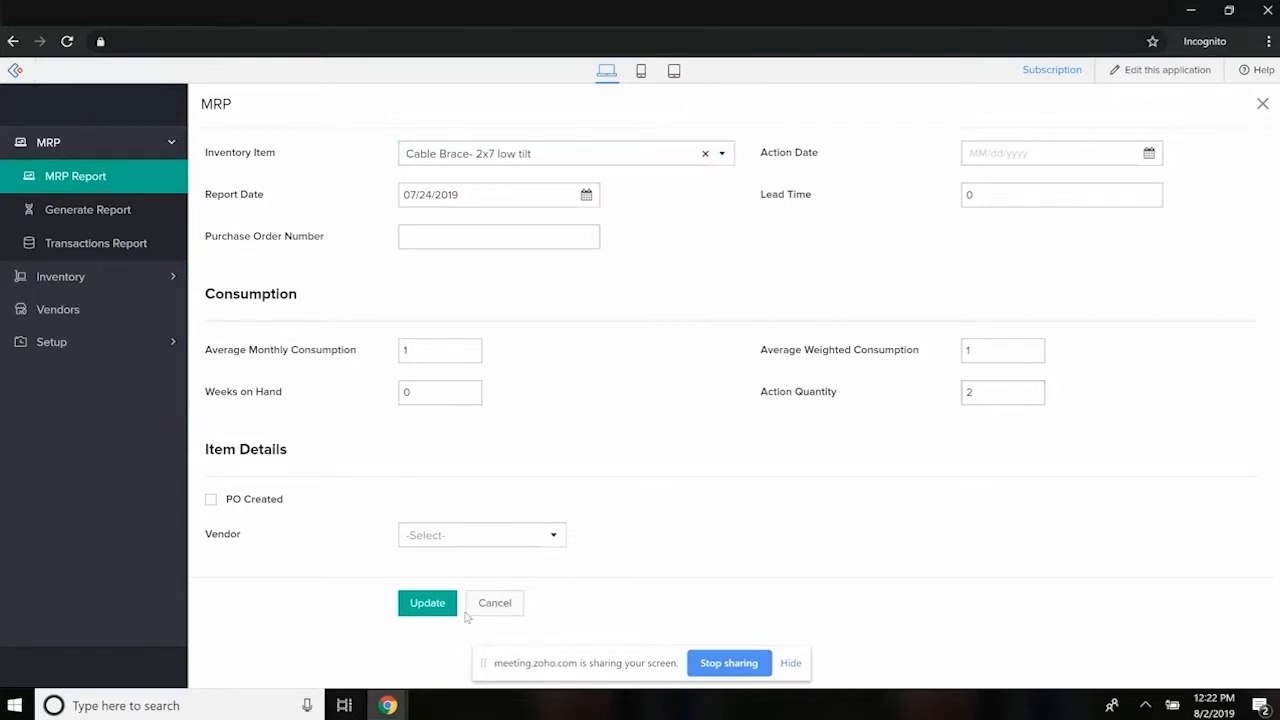
- Show the MRP Report as a spreadsheet and paste a value into the Action Quantity cell of row 6, Module Strut End Clamp-38
click(1261, 105)
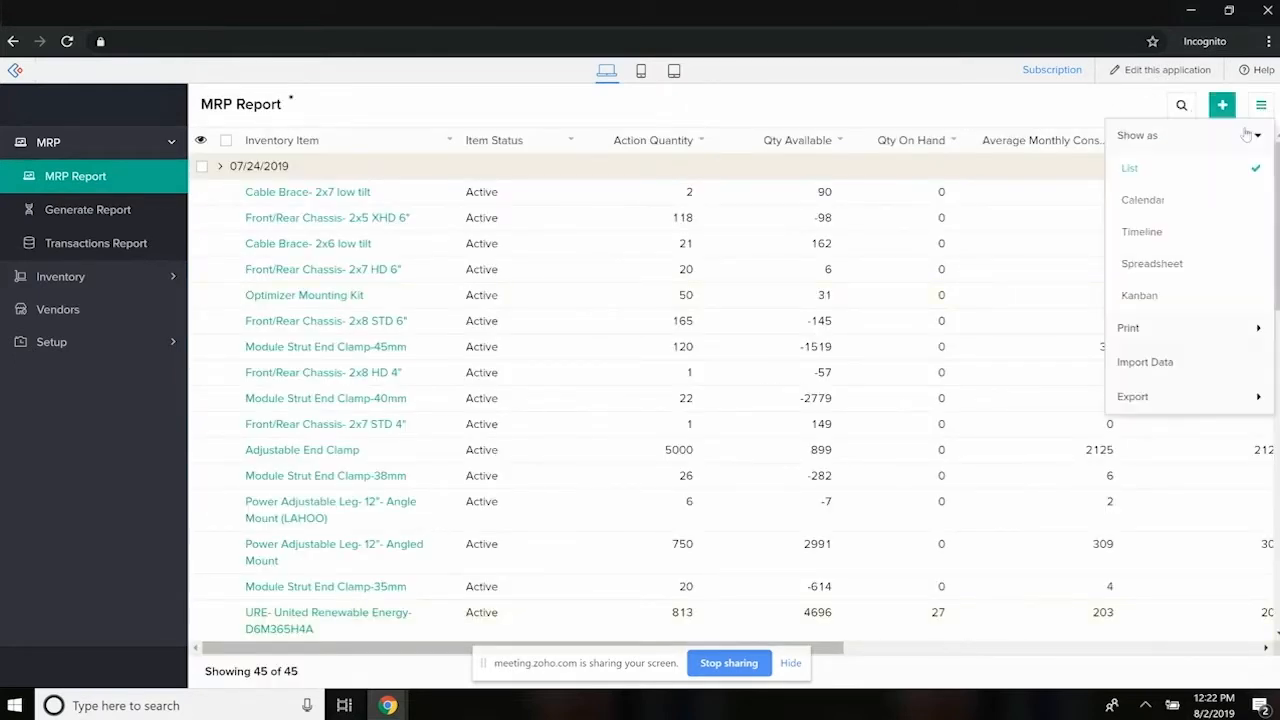
click(1163, 266)
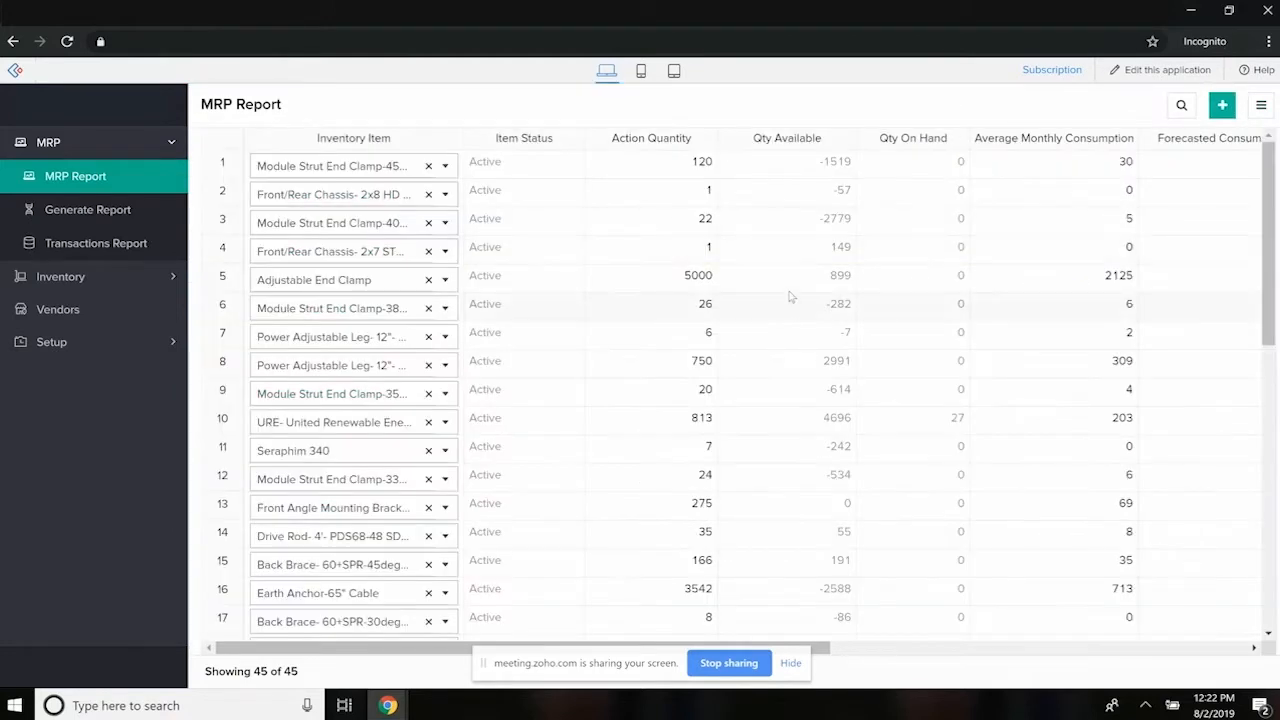
click(687, 281)
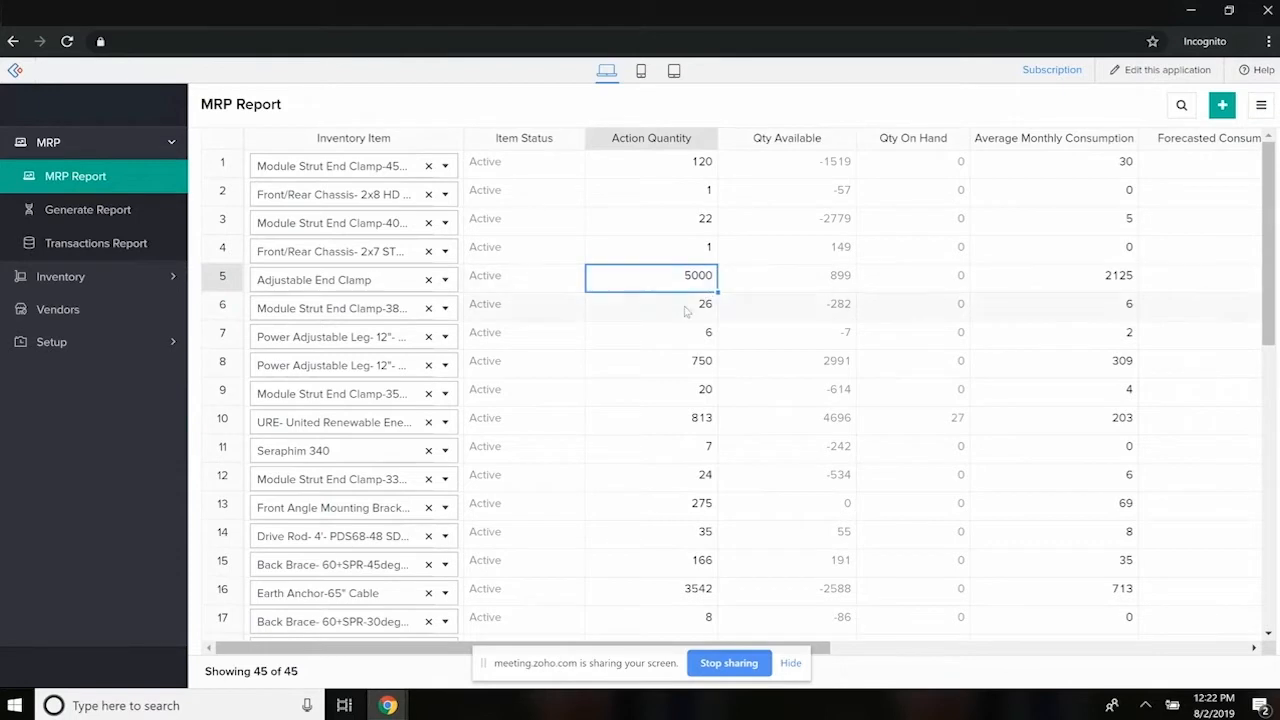
click(688, 310)
text(5000)
- Show the MRP Report as a list again and examine its consumption, Weeks on Hand and sales order quantity columns
click(1260, 105)
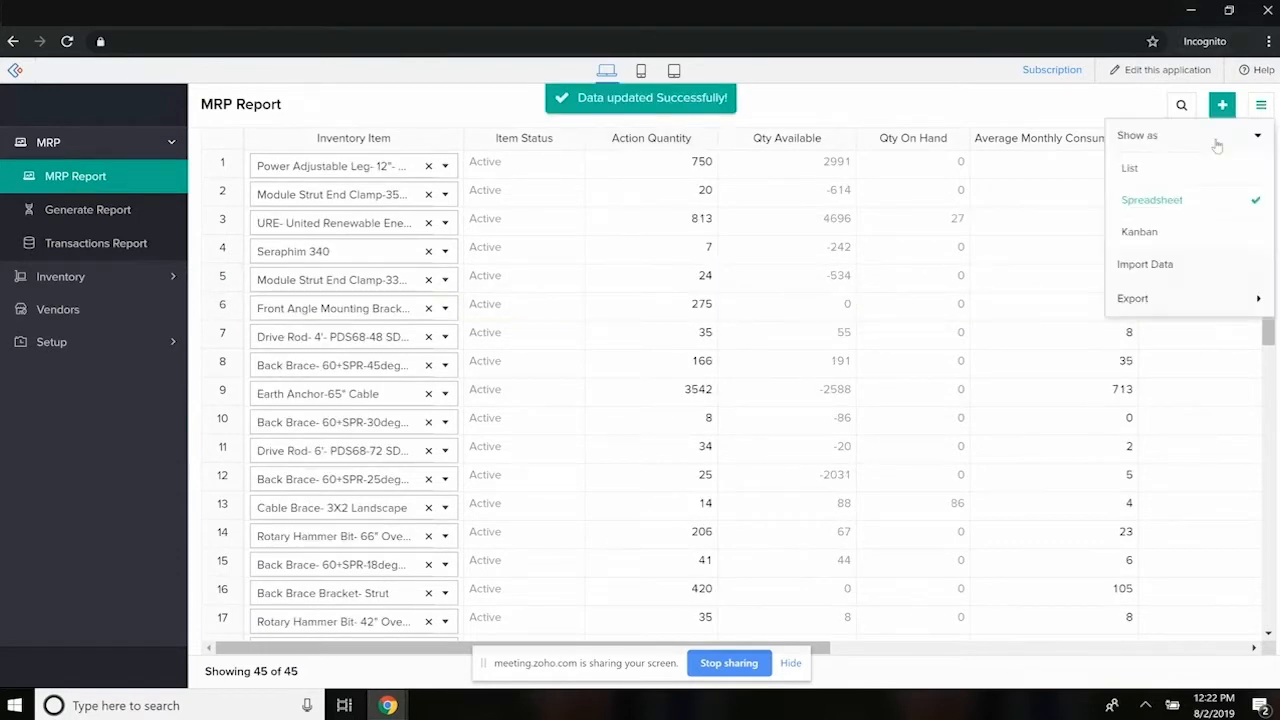
click(1163, 172)
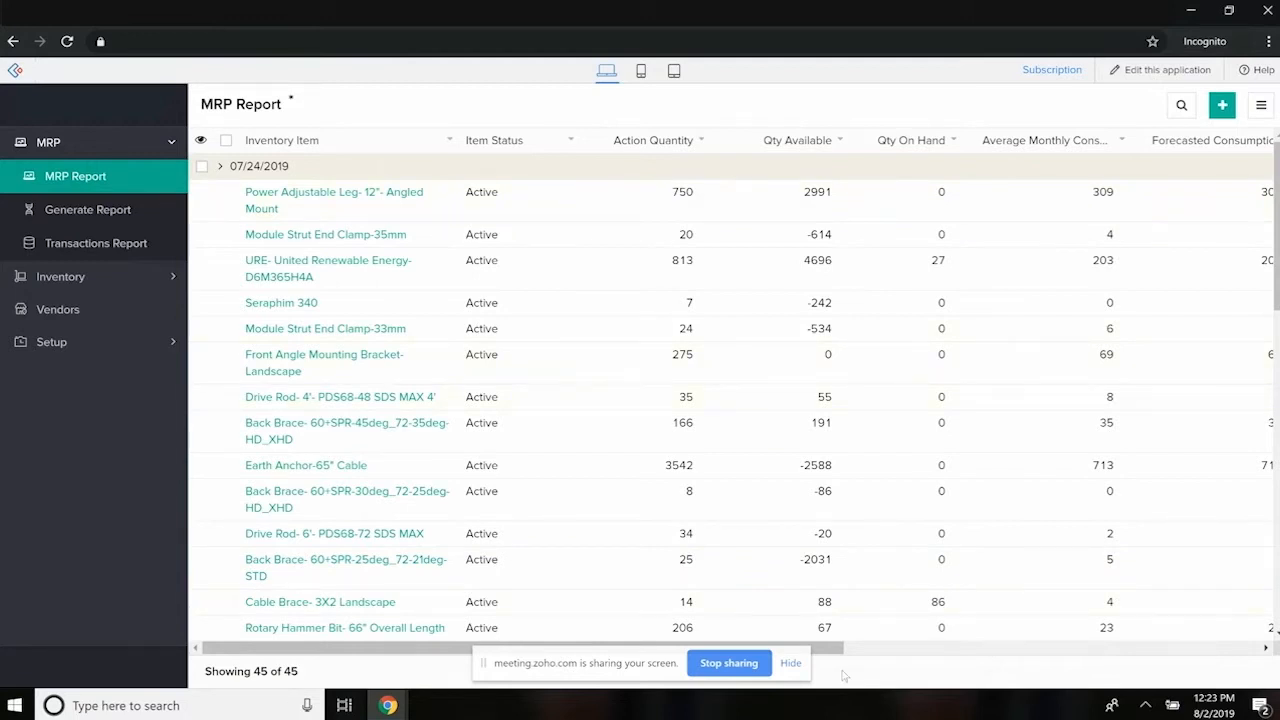
click(790, 664)
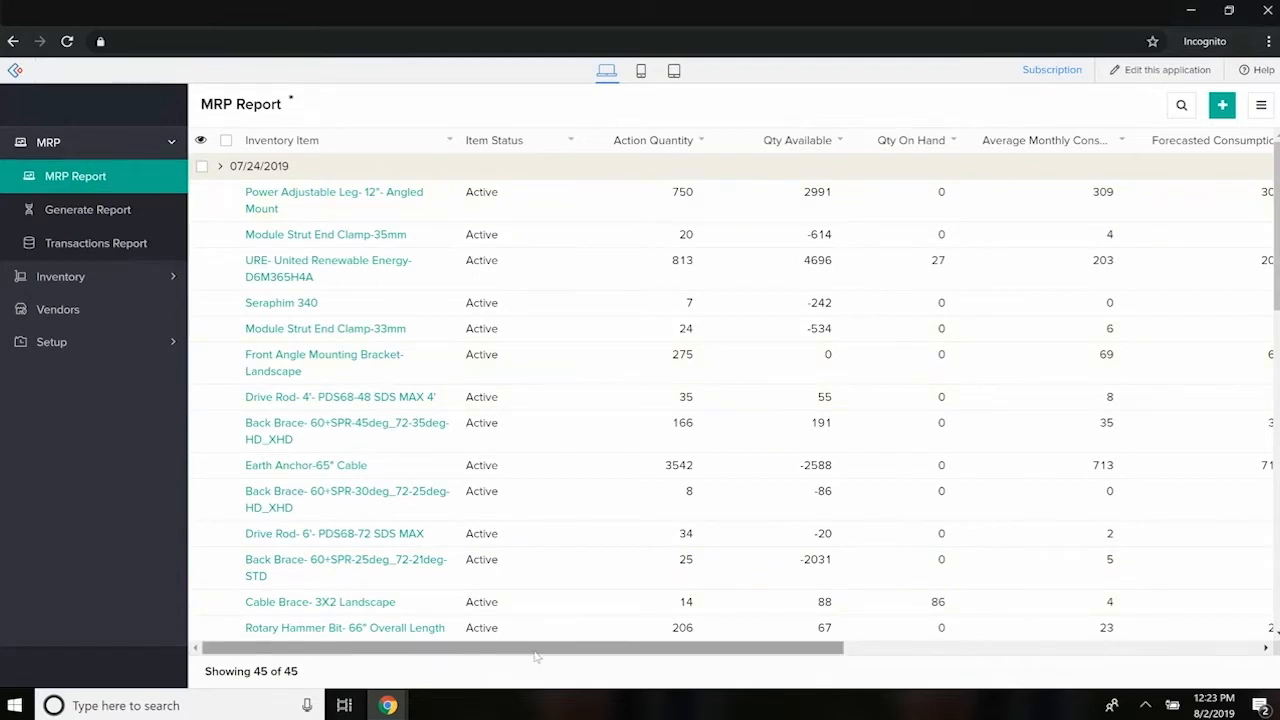
drag(536, 655, 777, 658)
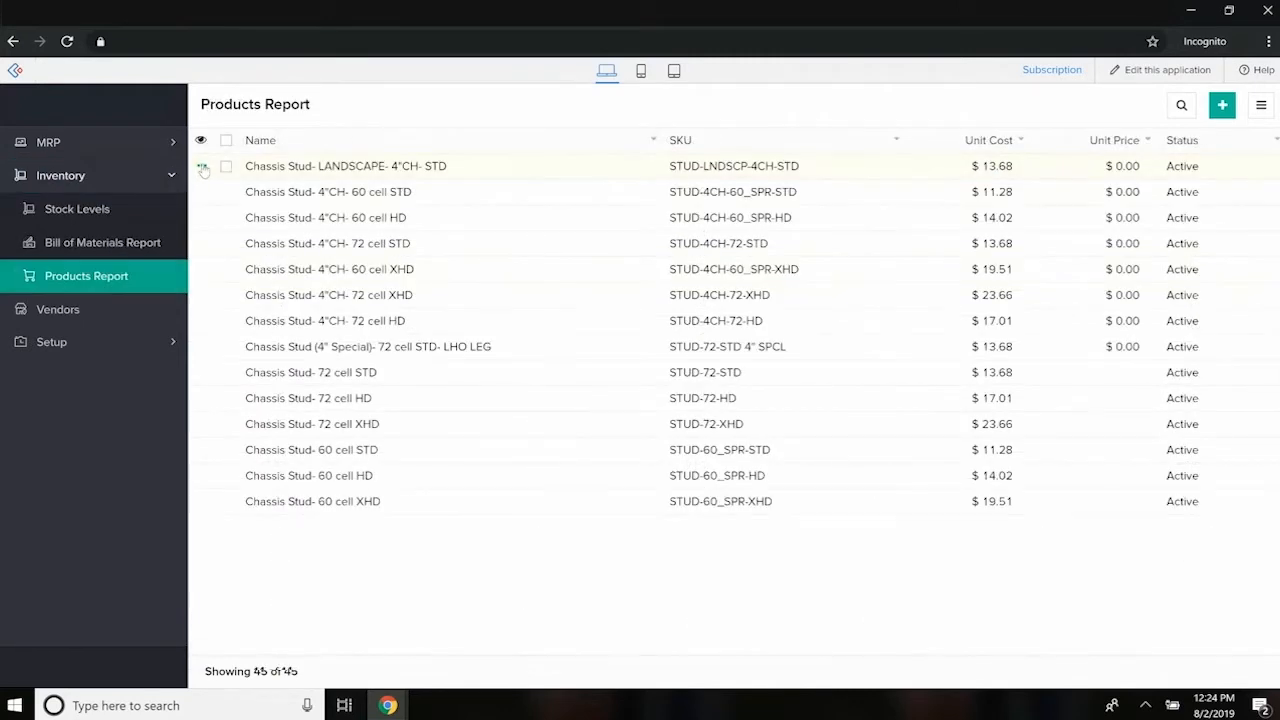
- Open the Chassis Stud- LANDSCAPE- 4"CH- STD record from the Products Report for editing and show the reorder fields in its Inventory Details
click(202, 171)
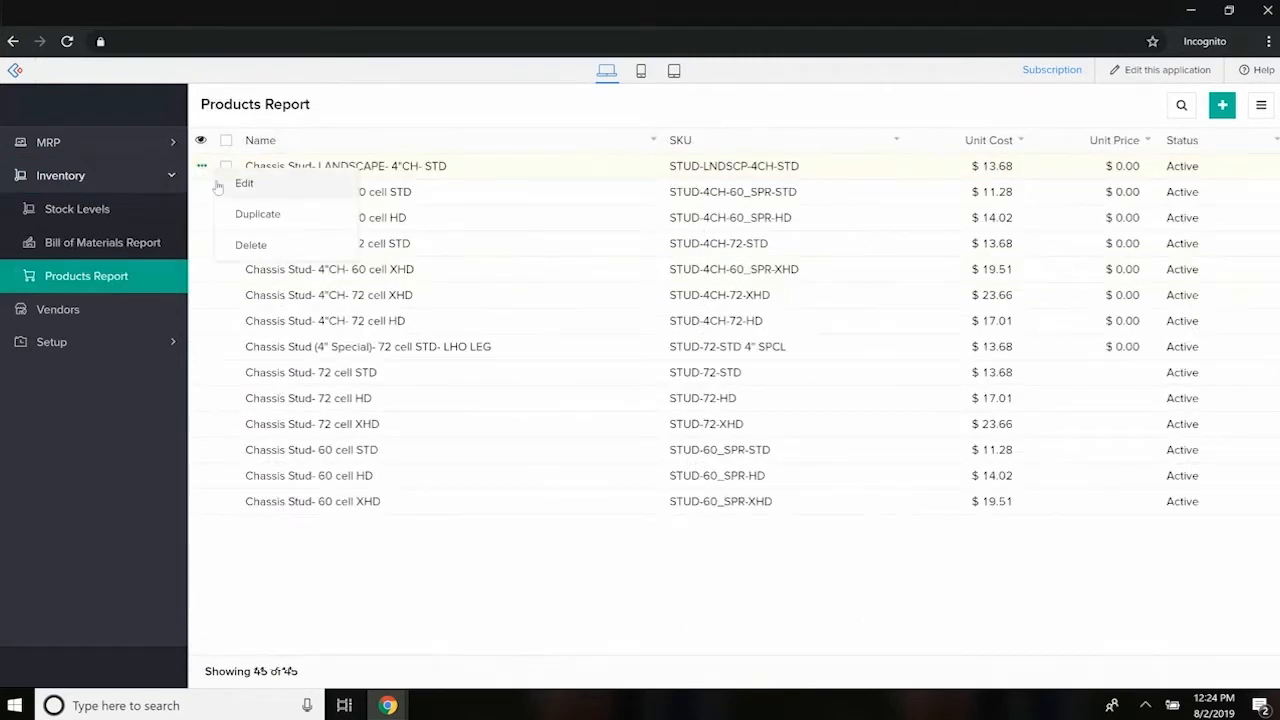
click(205, 222)
scroll(309, 320, down, 3)
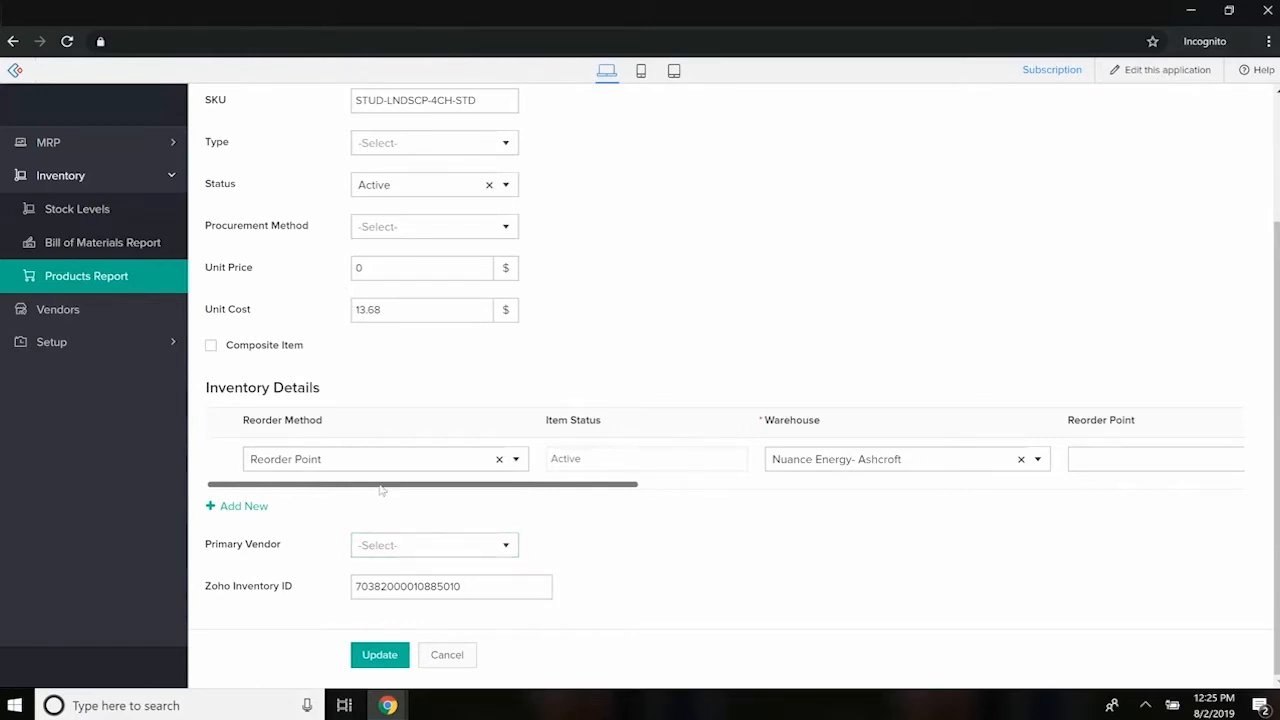
drag(381, 490, 637, 511)
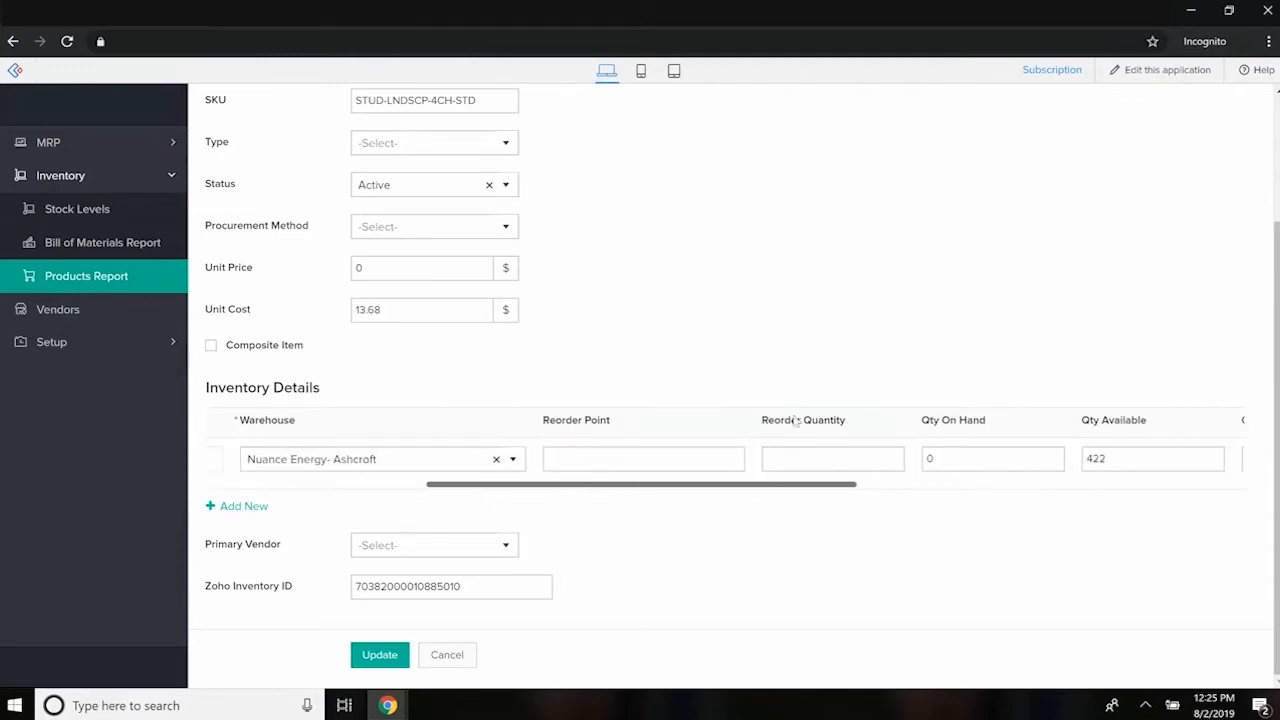
- Set the Reorder Point to 100 and the Reorder Quantity to 500 for the Nuance Energy- Ashcroft warehouse row
click(808, 455)
click(626, 460)
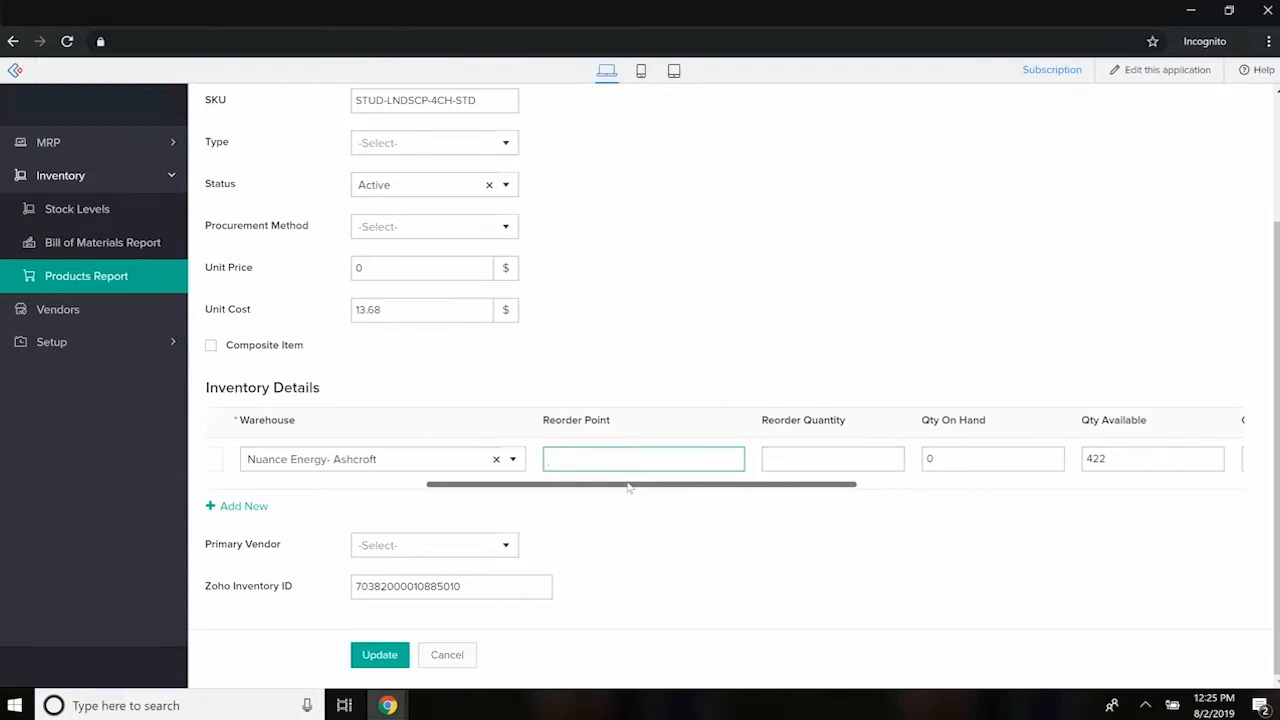
text(100)
key(Tab)
text(500)
key(Tab)
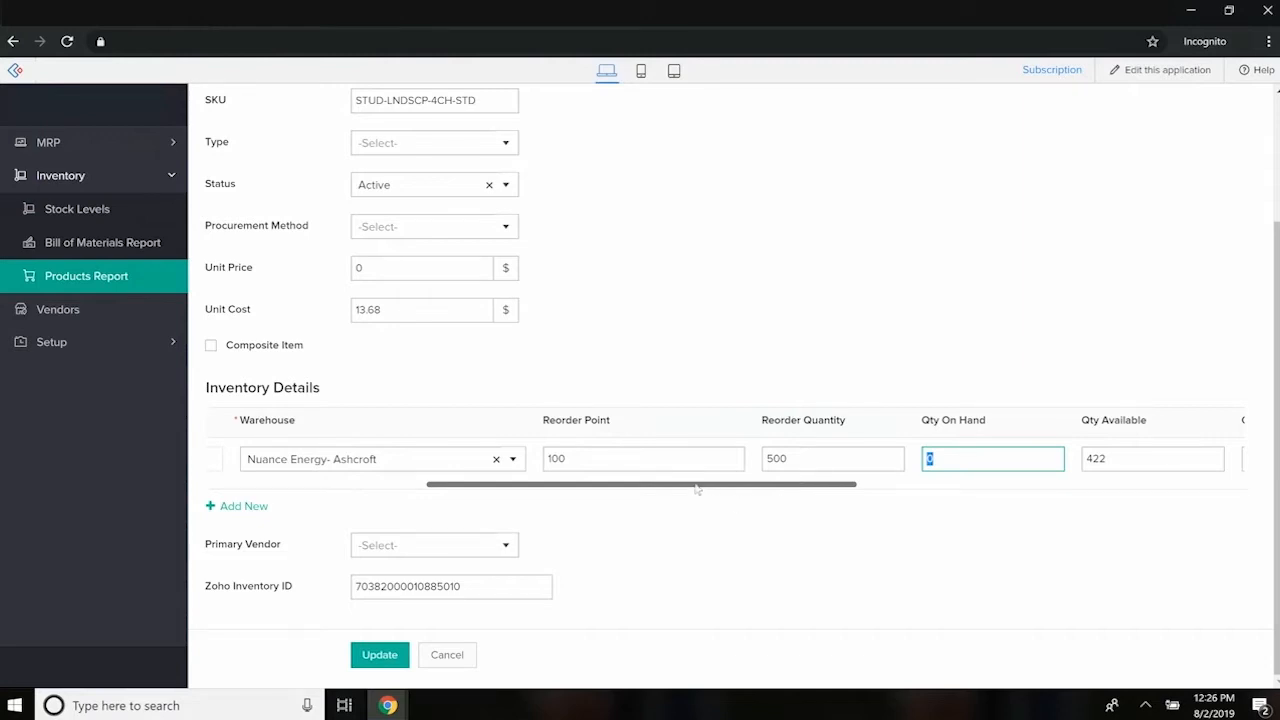
- Check the Qty on PO and Lead Time fields in the Inventory Details, and return to the Reorder Method field
drag(697, 485, 838, 490)
click(935, 541)
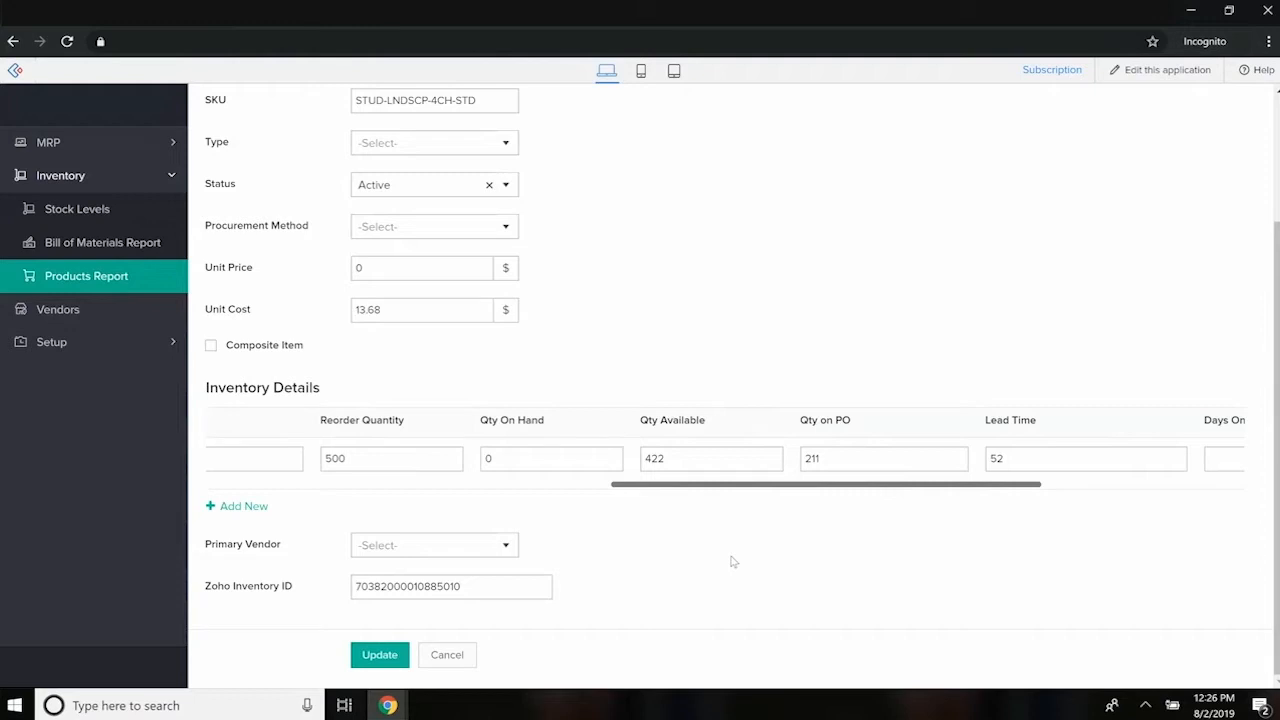
drag(808, 487, 387, 495)
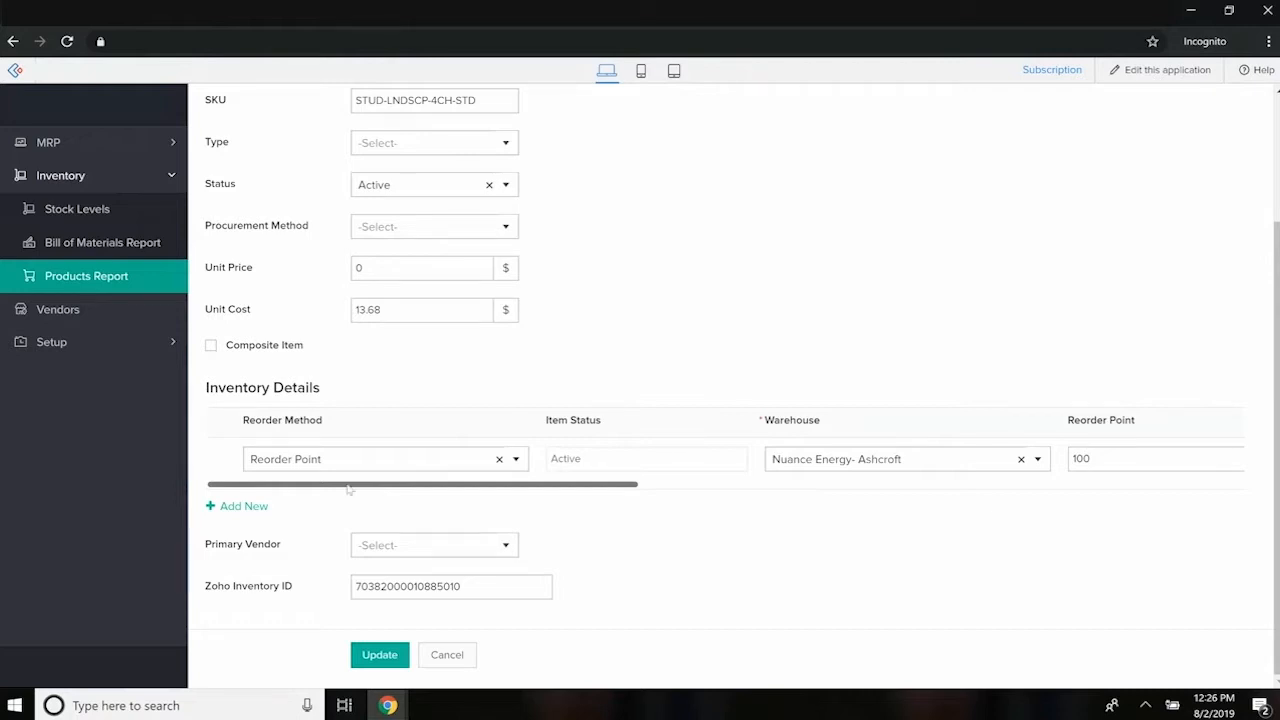
- Return to the MRP Report, select the Cable Brace- 2x6 high tilt and Strut Rail Extension- 8.5" XHD rows, and clear the selection
click(50, 145)
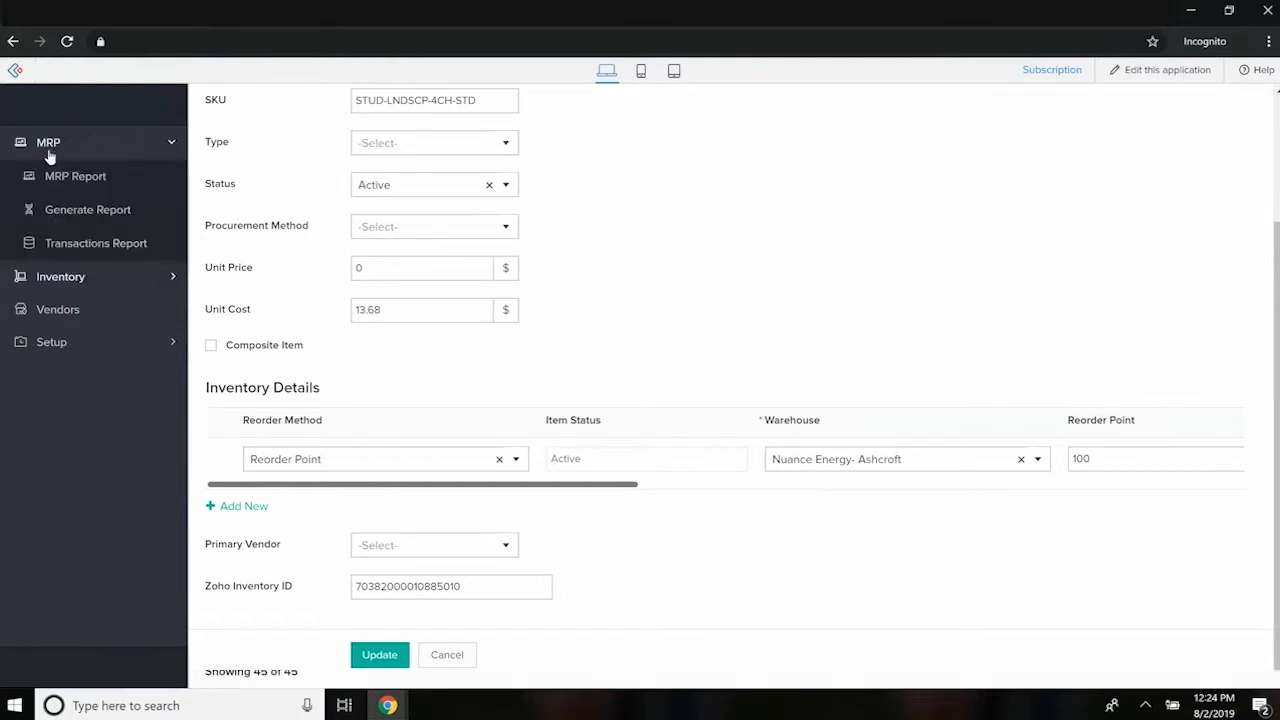
click(80, 177)
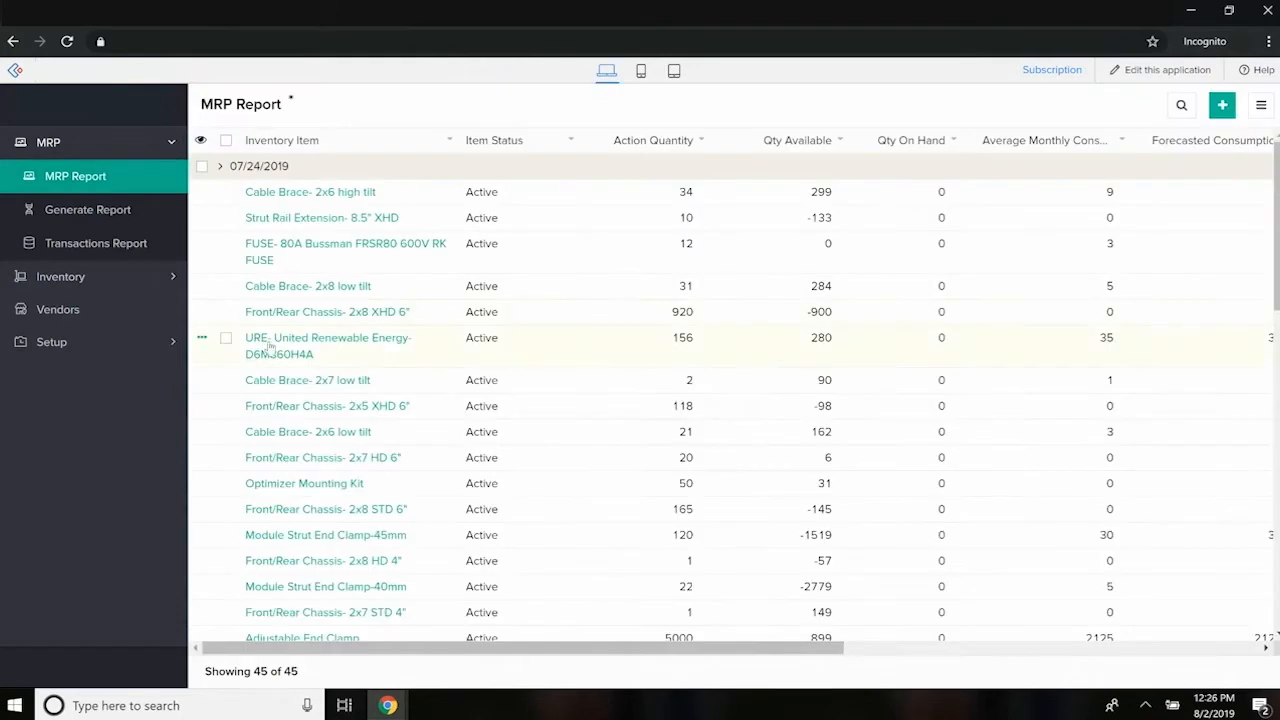
click(226, 192)
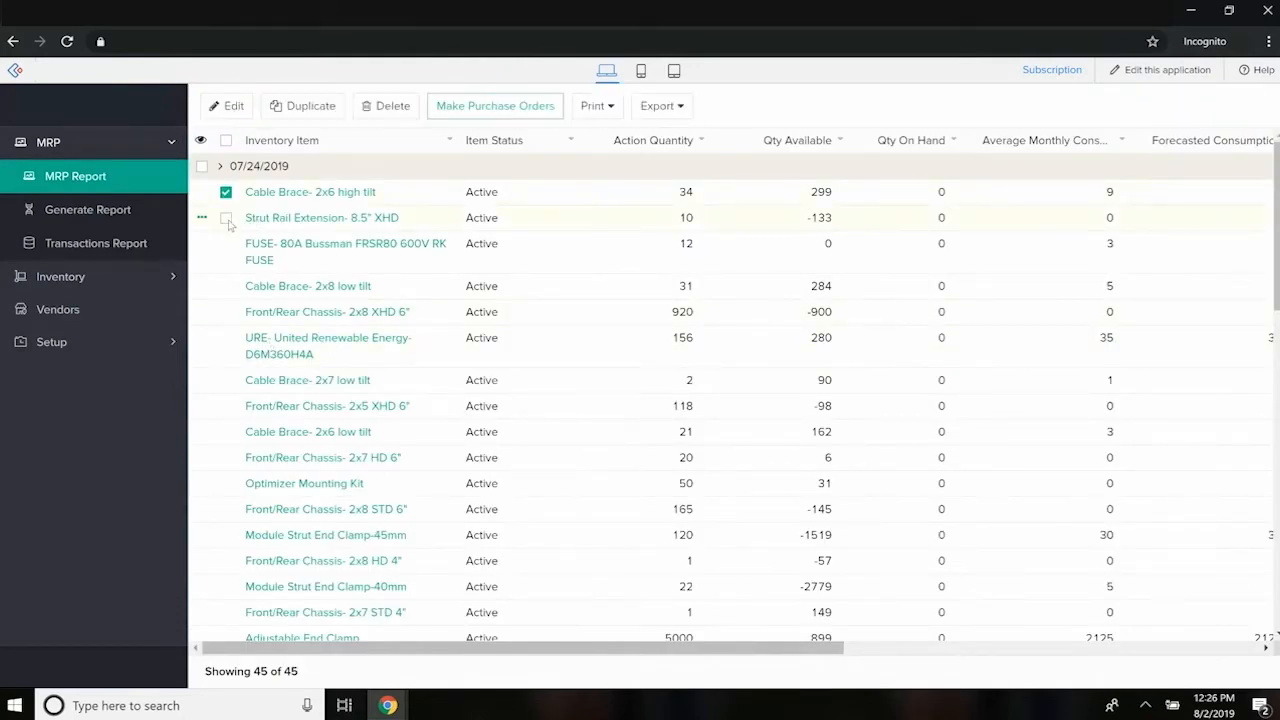
click(226, 217)
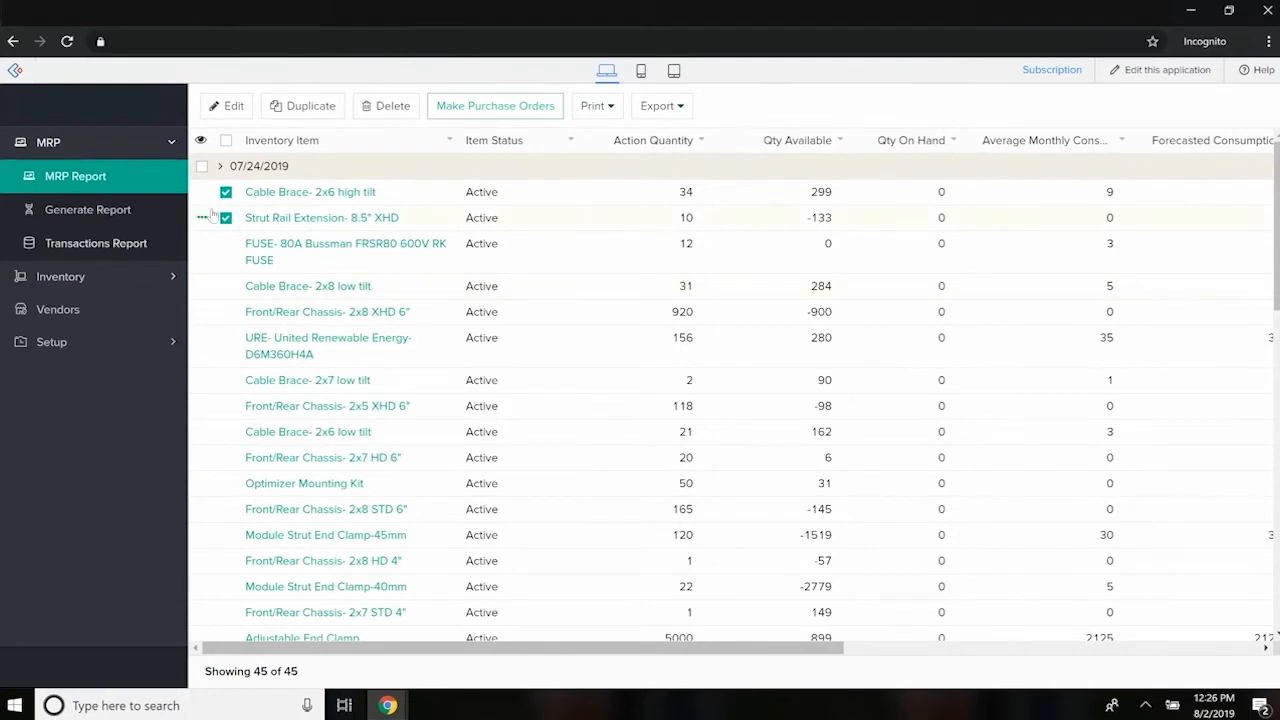
click(226, 193)
click(226, 218)
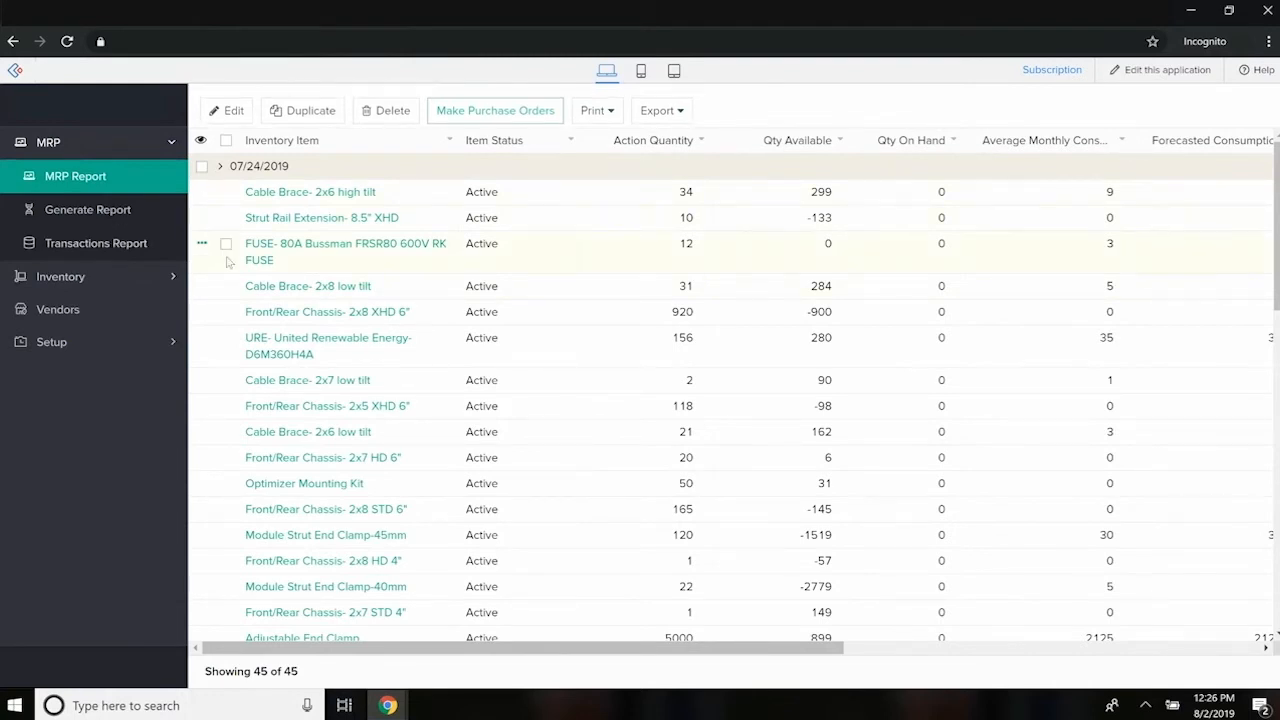